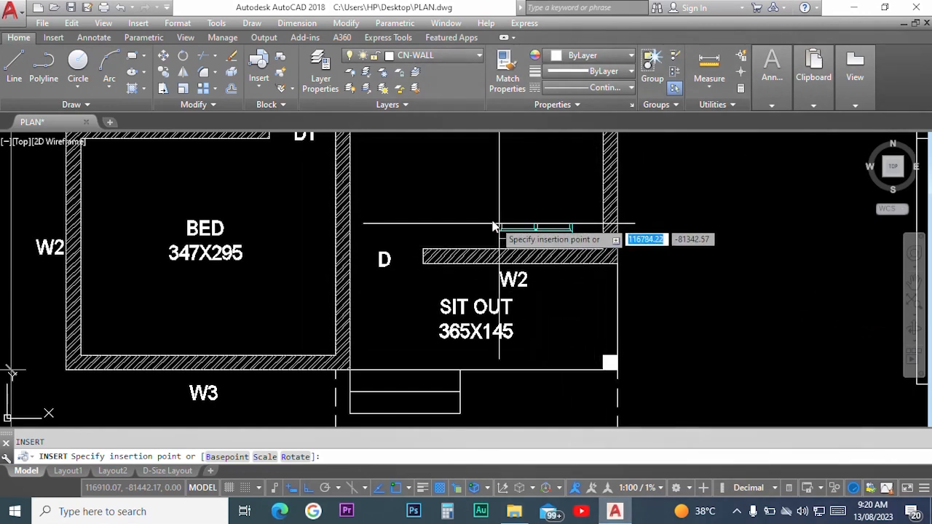
- Place the WINDOW_W2 block in the hatched wall above the sit-out's W2 label, and show the available blocks for another insertion
{"action": "left_click", "coordinate": [483, 248]}
{"action": "middle_click_drag", "start_coordinate": [651, 204], "coordinate": [655, 275]}
{"action": "type", "text": "i"}
{"action": "key", "text": "Return"}
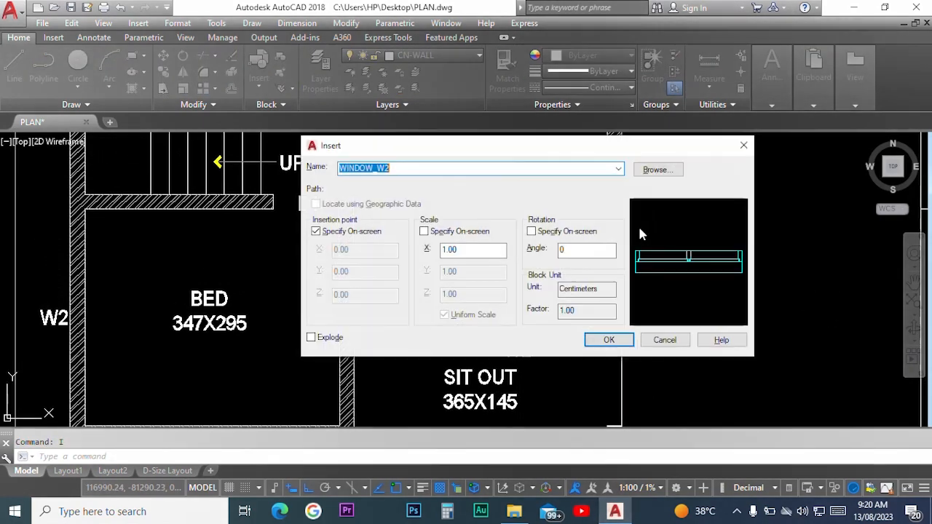
{"action": "left_click", "coordinate": [619, 169]}
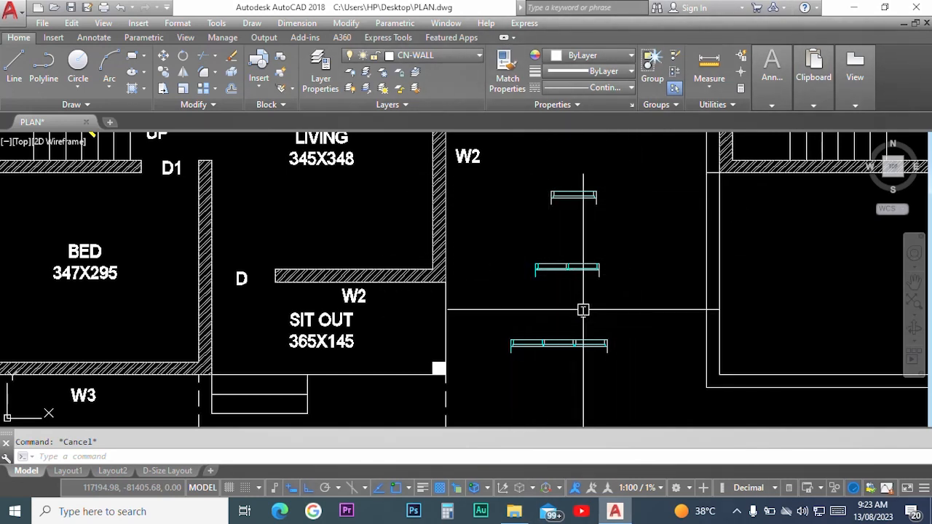
- Define a block named VENTILATOR from the shortest window symbol, with its base point at the midpoint of the upper edge
{"action": "scroll", "coordinate": [589, 176], "scroll_direction": "up", "scroll_amount": 2}
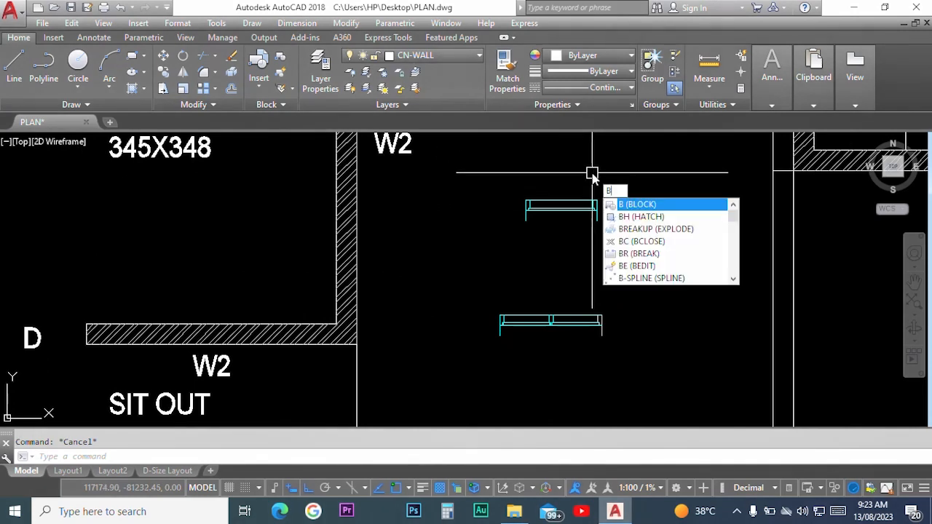
{"action": "key", "text": "Return"}
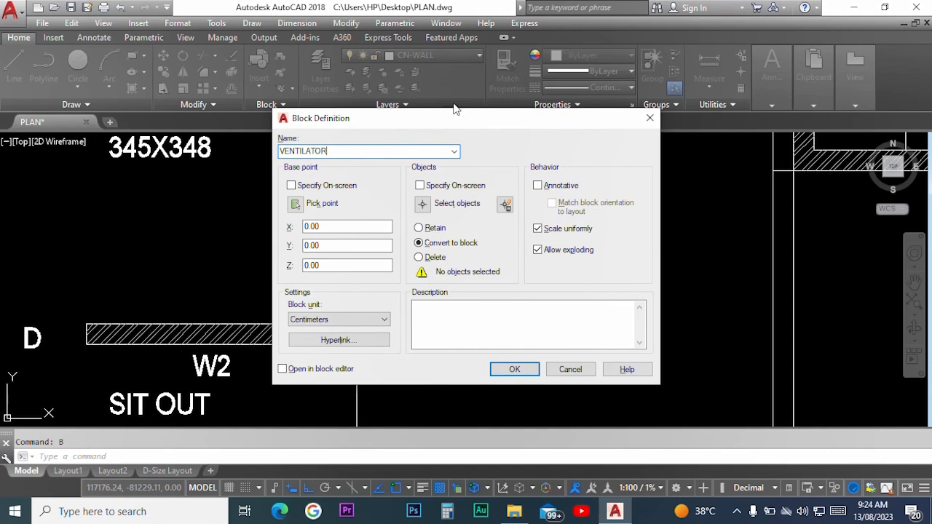
{"action": "left_click", "coordinate": [422, 204]}
{"action": "left_click", "coordinate": [485, 177]}
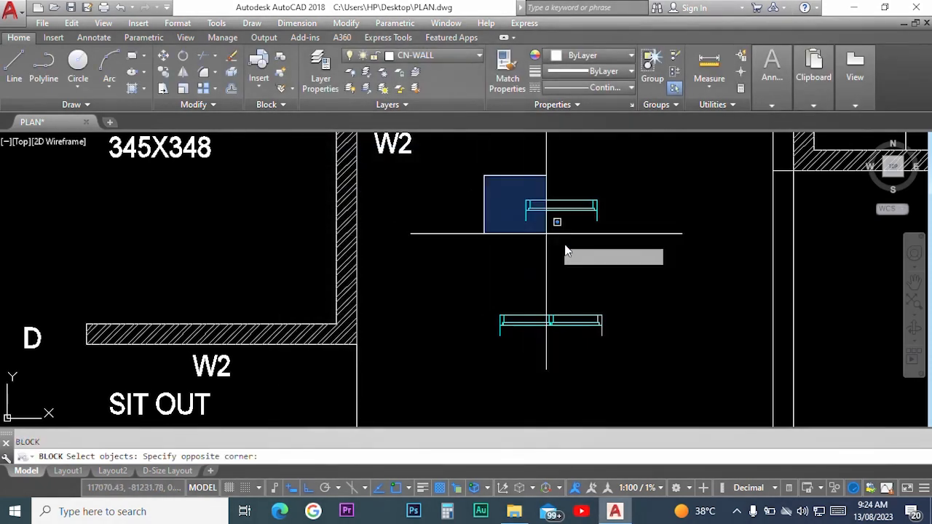
{"action": "left_click", "coordinate": [656, 267]}
{"action": "key", "text": "Return"}
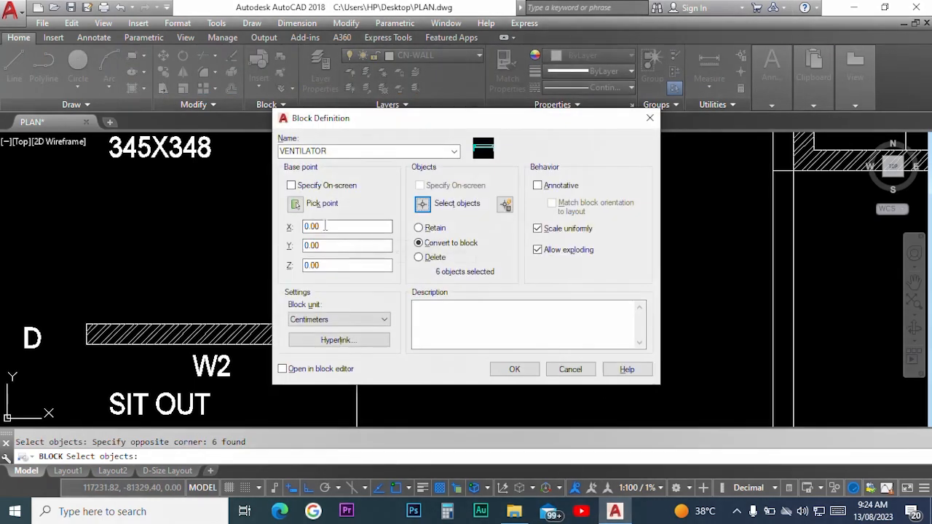
{"action": "left_click", "coordinate": [296, 205]}
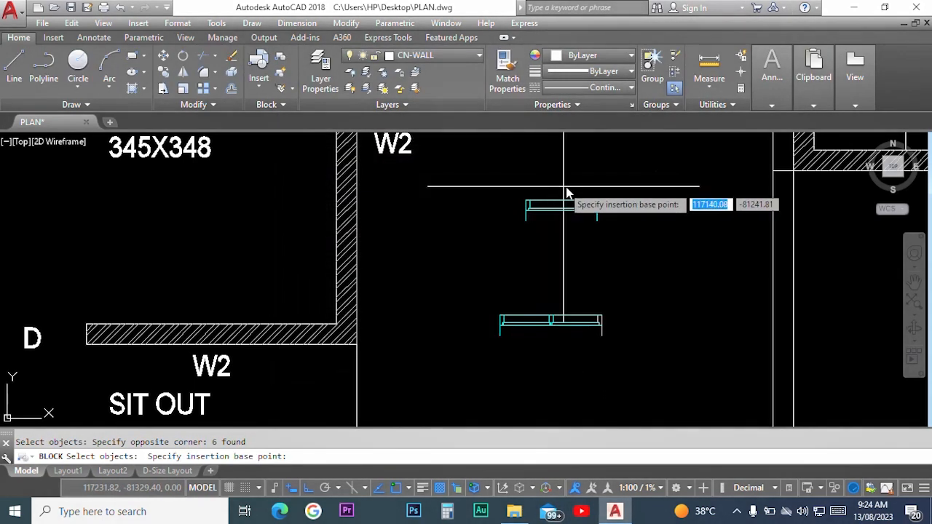
{"action": "scroll", "coordinate": [558, 197], "scroll_direction": "up", "scroll_amount": 3}
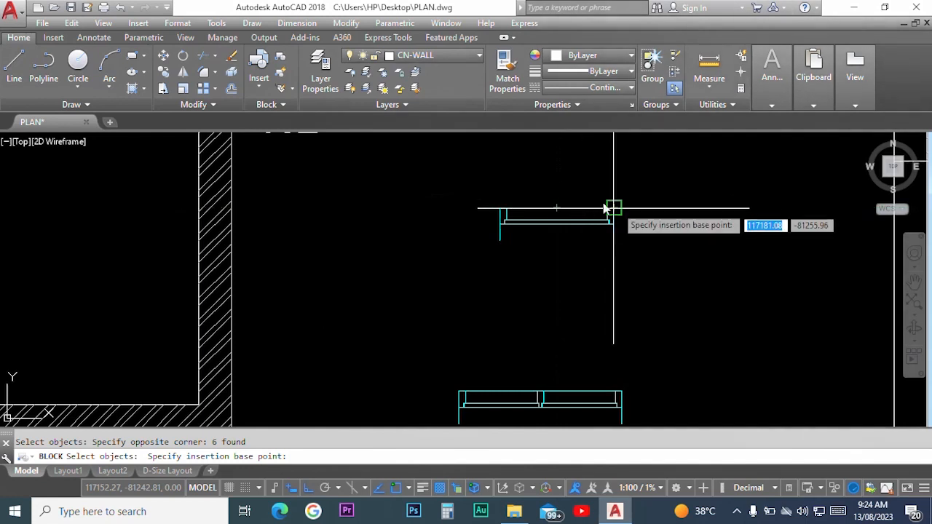
{"action": "left_click", "coordinate": [556, 209]}
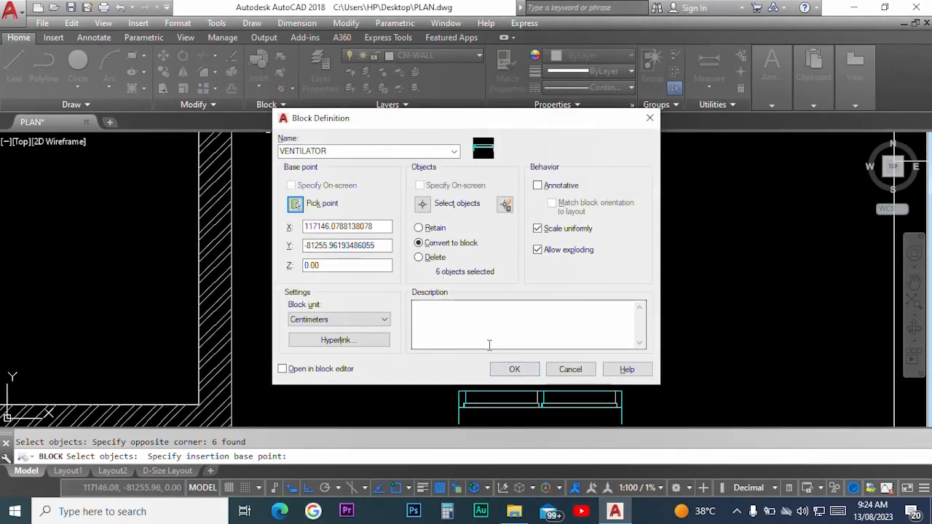
{"action": "left_click", "coordinate": [515, 370]}
- Define a block named WINDOW W2 from the two-panel window symbol, with its base point at the midpoint of the upper edge
{"action": "scroll", "coordinate": [557, 197], "scroll_direction": "down", "scroll_amount": 3}
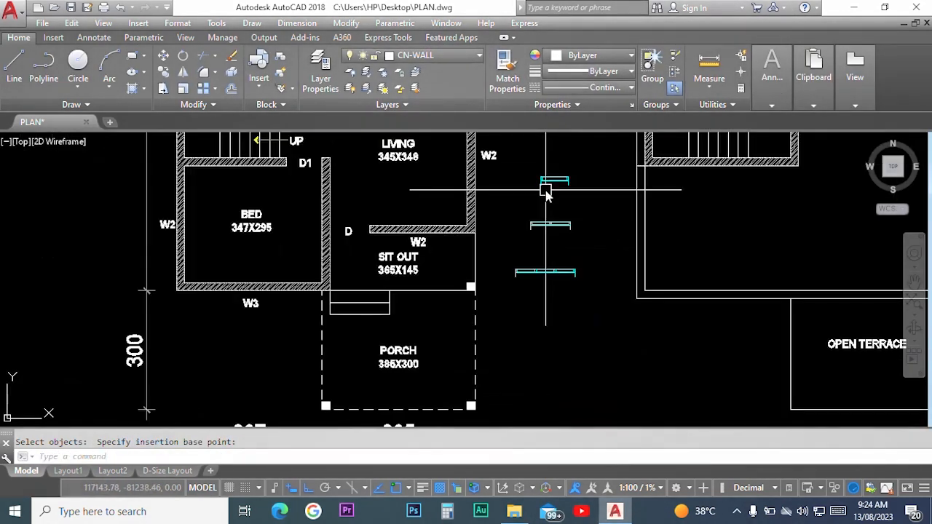
{"action": "scroll", "coordinate": [563, 211], "scroll_direction": "up", "scroll_amount": 2}
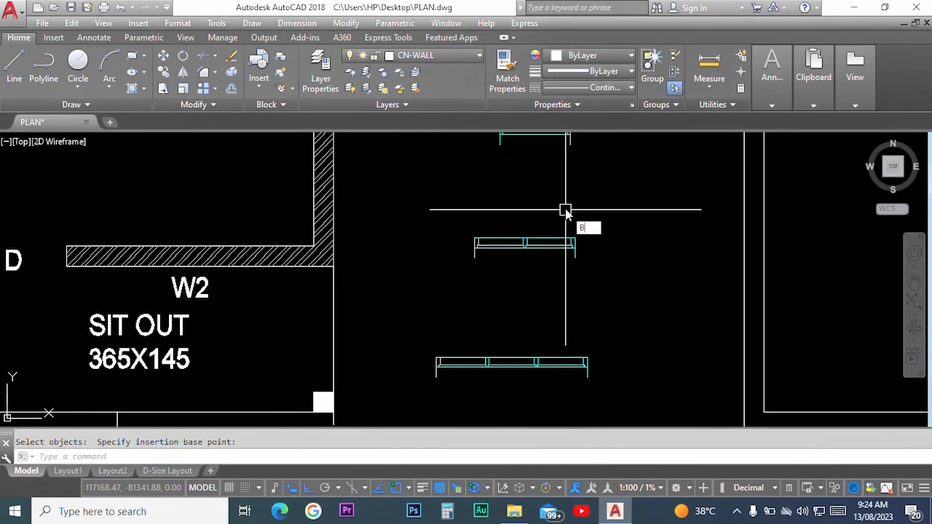
{"action": "key", "text": "Return"}
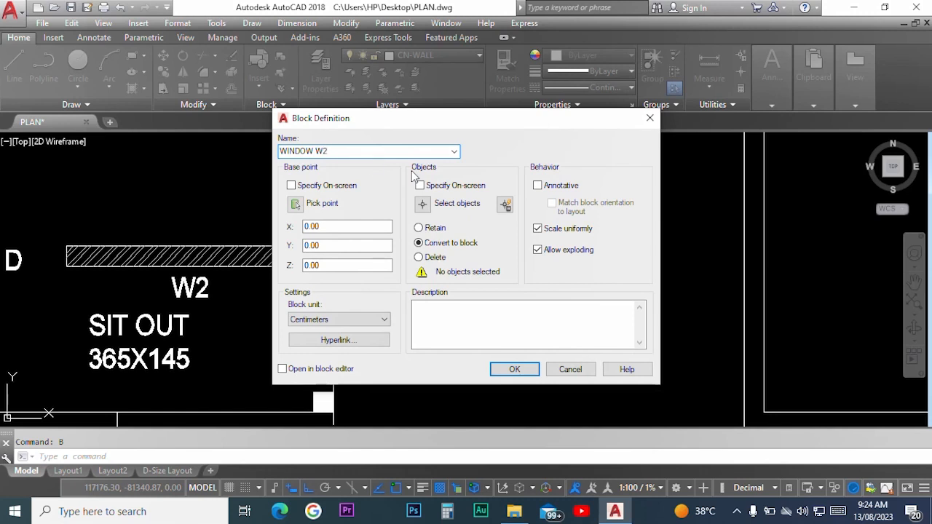
{"action": "left_click", "coordinate": [422, 204]}
{"action": "left_click", "coordinate": [442, 222]}
{"action": "left_click", "coordinate": [593, 269]}
{"action": "key", "text": "Return"}
{"action": "left_click", "coordinate": [295, 204]}
{"action": "scroll", "coordinate": [524, 251], "scroll_direction": "up", "scroll_amount": 4}
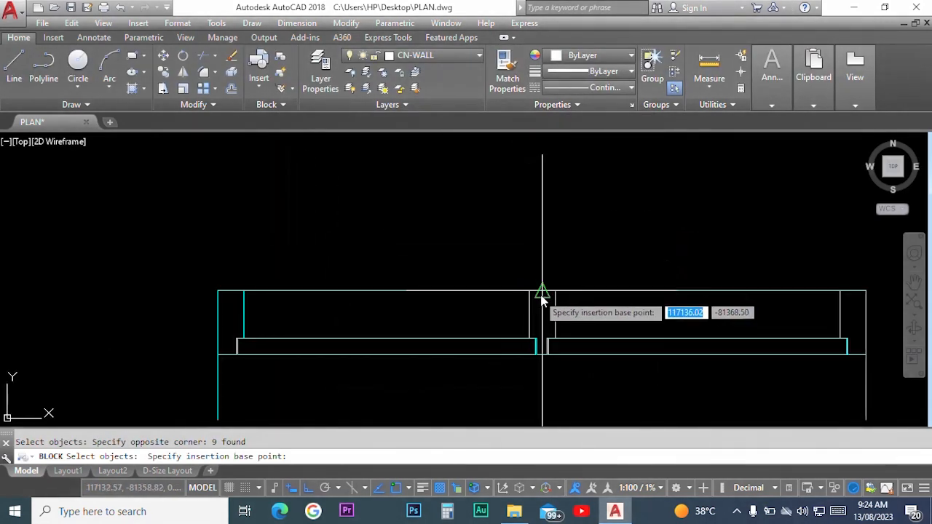
{"action": "left_click", "coordinate": [542, 299]}
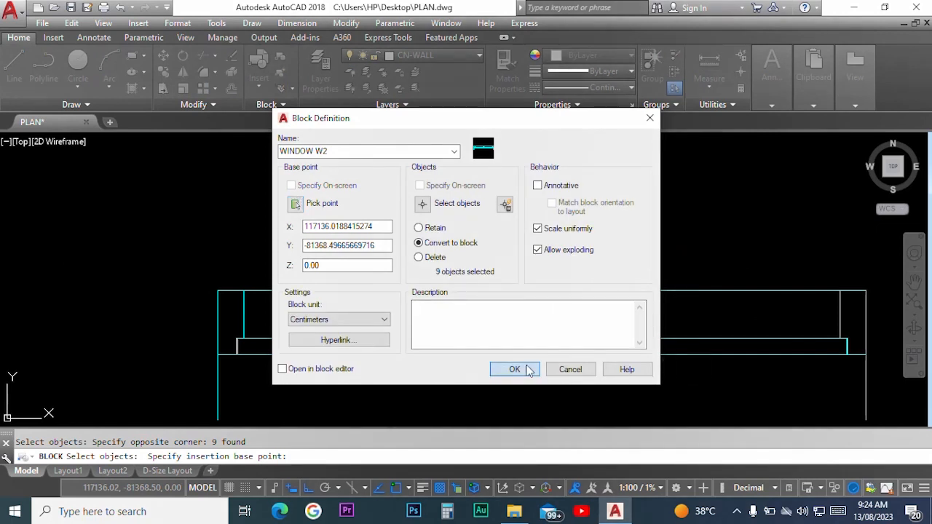
{"action": "left_click", "coordinate": [515, 370]}
- Define a block named WINDOW W3 from the three-panel window symbol, with its base point at the midpoint of the upper edge
{"action": "scroll", "coordinate": [539, 295], "scroll_direction": "down", "scroll_amount": 8}
{"action": "scroll", "coordinate": [543, 293], "scroll_direction": "up", "scroll_amount": 4}
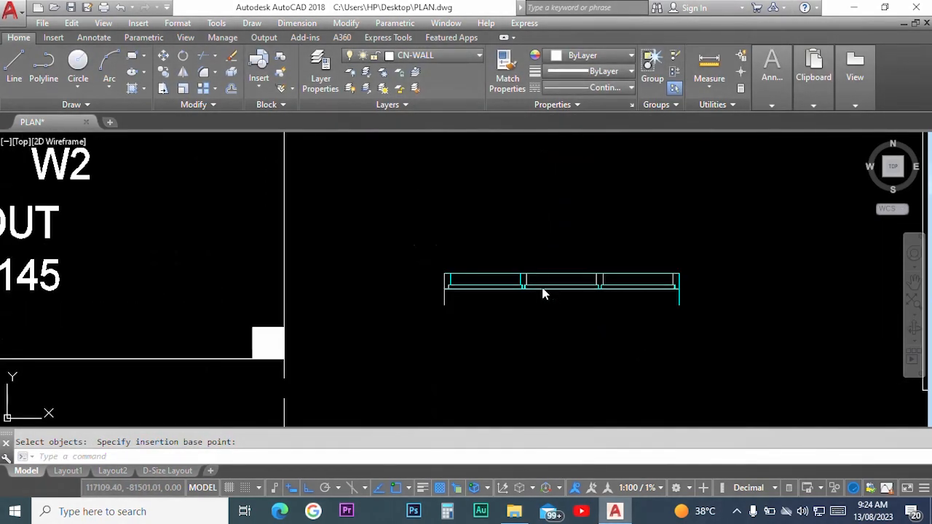
{"action": "type", "text": "B"}
{"action": "key", "text": "Return"}
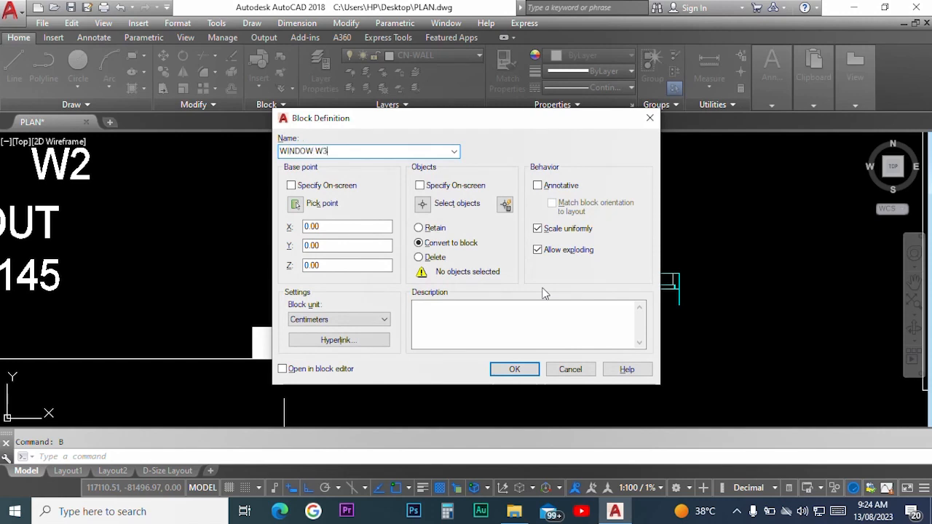
{"action": "left_click", "coordinate": [422, 204]}
{"action": "left_click", "coordinate": [429, 246]}
{"action": "left_click", "coordinate": [753, 358]}
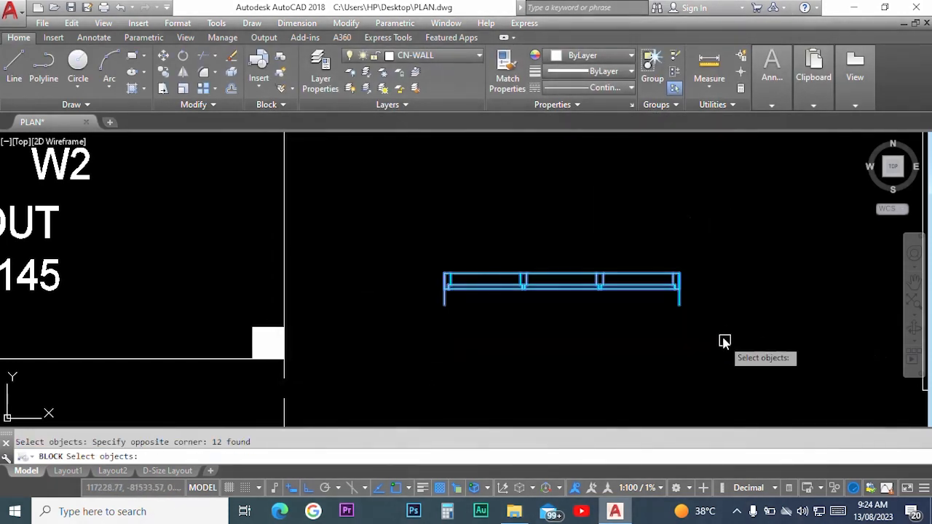
{"action": "key", "text": "Return"}
{"action": "left_click", "coordinate": [295, 205]}
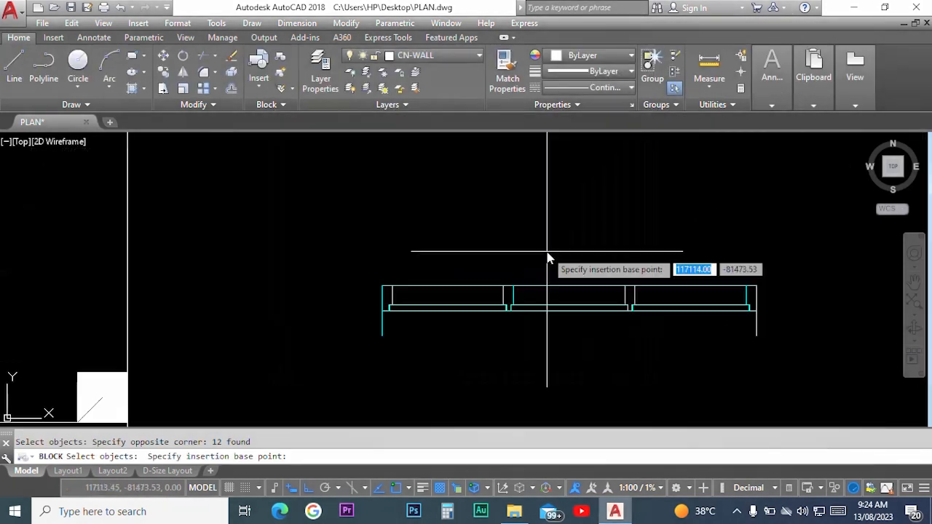
{"action": "left_click", "coordinate": [570, 289]}
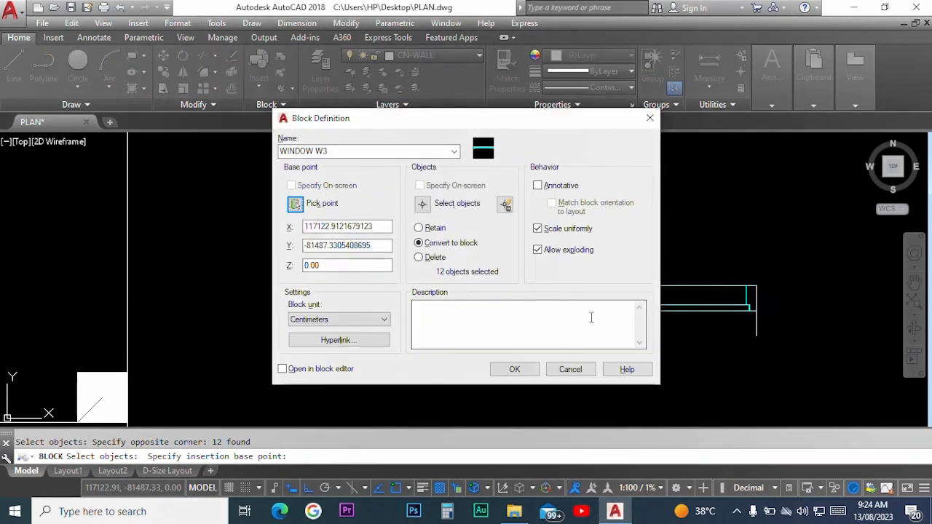
{"action": "left_click", "coordinate": [514, 370]}
- Open the ventilator block beside the living room in the Block Editor
{"action": "scroll", "coordinate": [561, 335], "scroll_direction": "down", "scroll_amount": 4}
{"action": "middle_click_drag", "start_coordinate": [561, 322], "coordinate": [600, 352]}
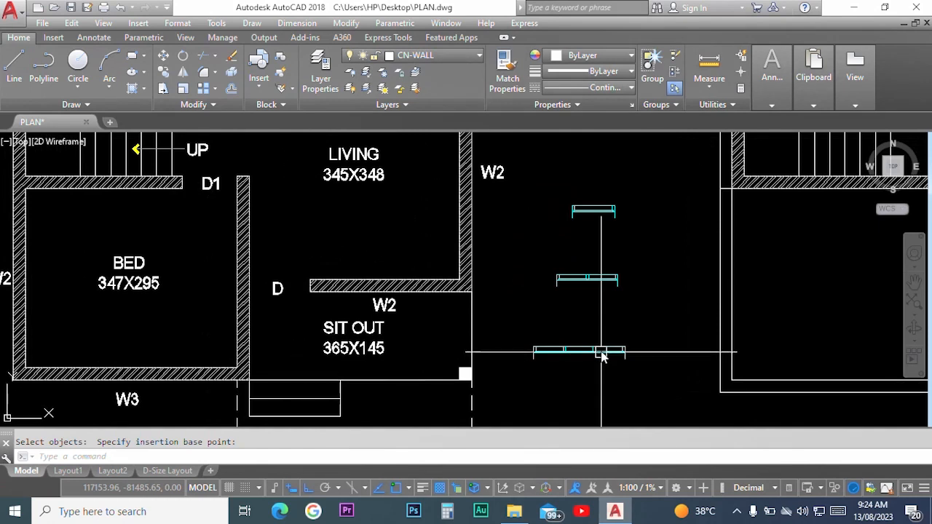
{"action": "scroll", "coordinate": [622, 207], "scroll_direction": "up", "scroll_amount": 4}
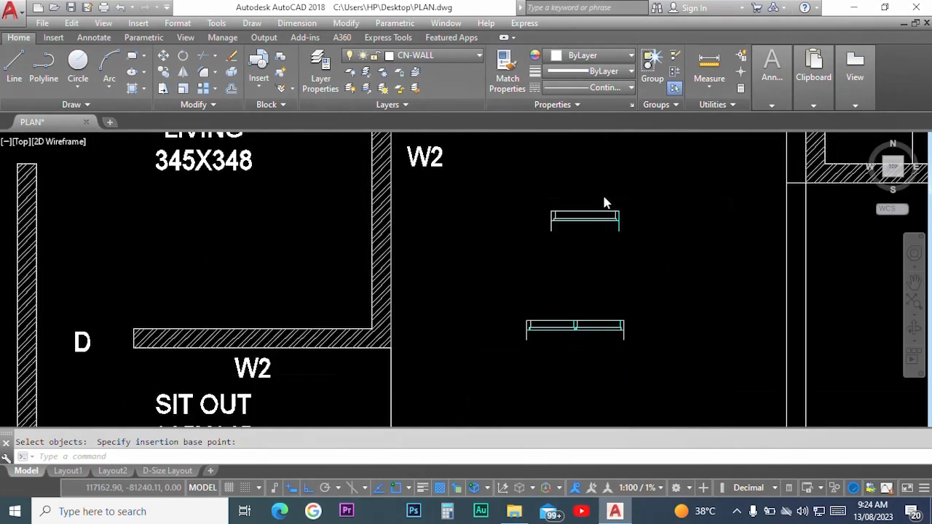
{"action": "left_click", "coordinate": [616, 240]}
{"action": "right_click", "coordinate": [616, 240]}
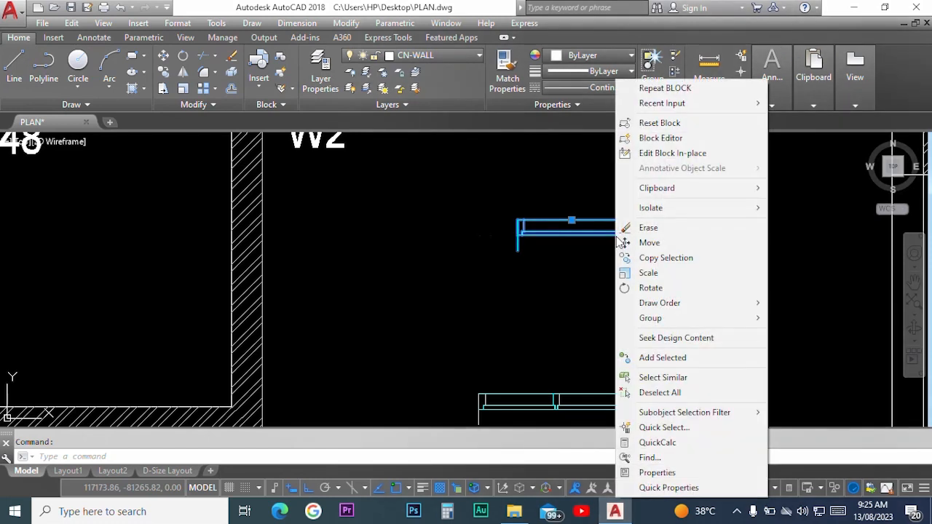
{"action": "left_click", "coordinate": [663, 139]}
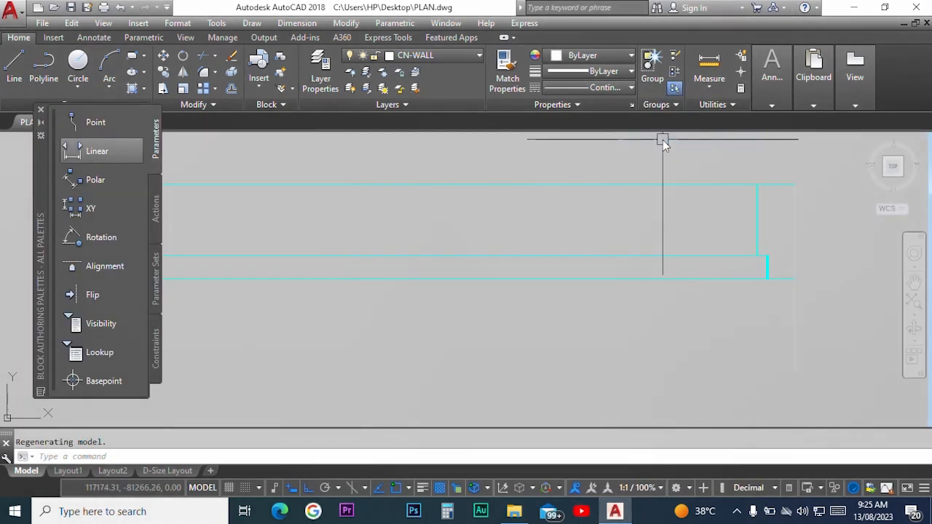
- Draw a 70 by 20 rectangular wipeout through the four outer corners of the ventilator symbol
{"action": "scroll", "coordinate": [607, 301], "scroll_direction": "down", "scroll_amount": 4}
{"action": "middle_click_drag", "start_coordinate": [592, 306], "coordinate": [570, 263]}
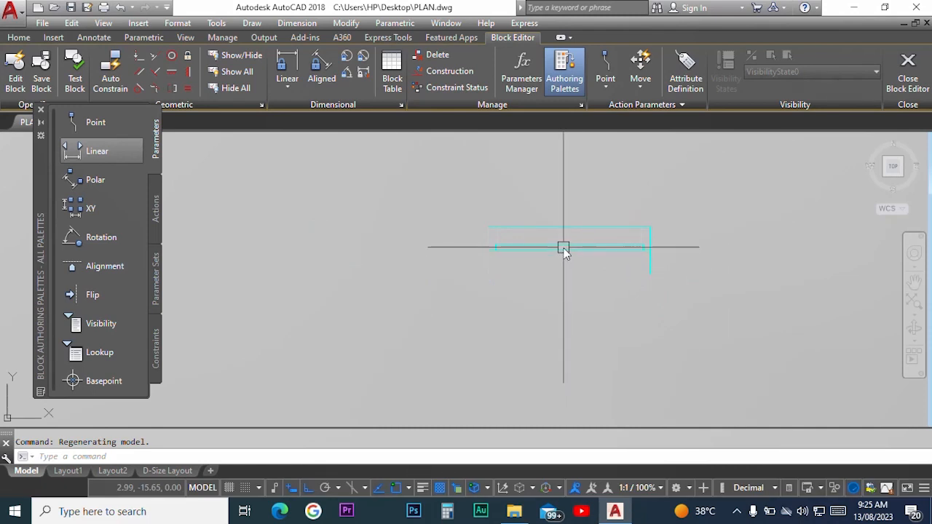
{"action": "type", "text": "W"}
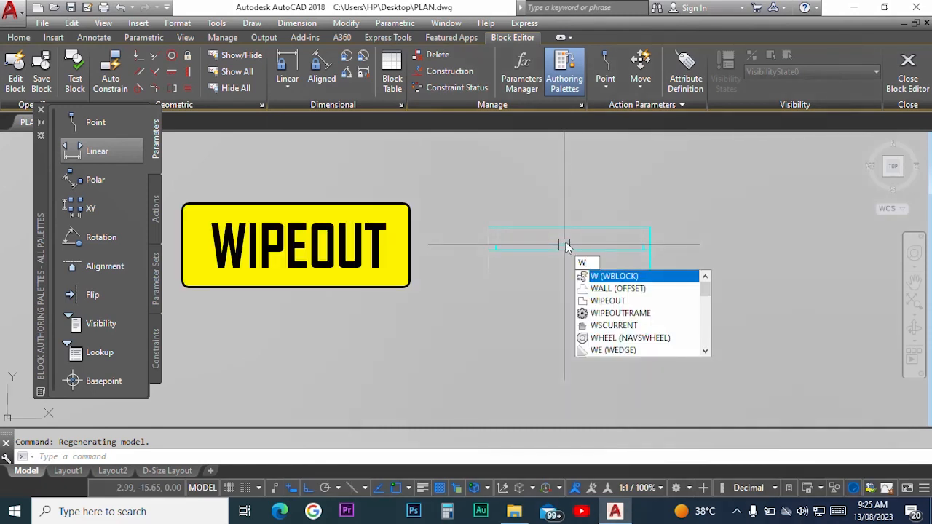
{"action": "type", "text": "IPEOUT"}
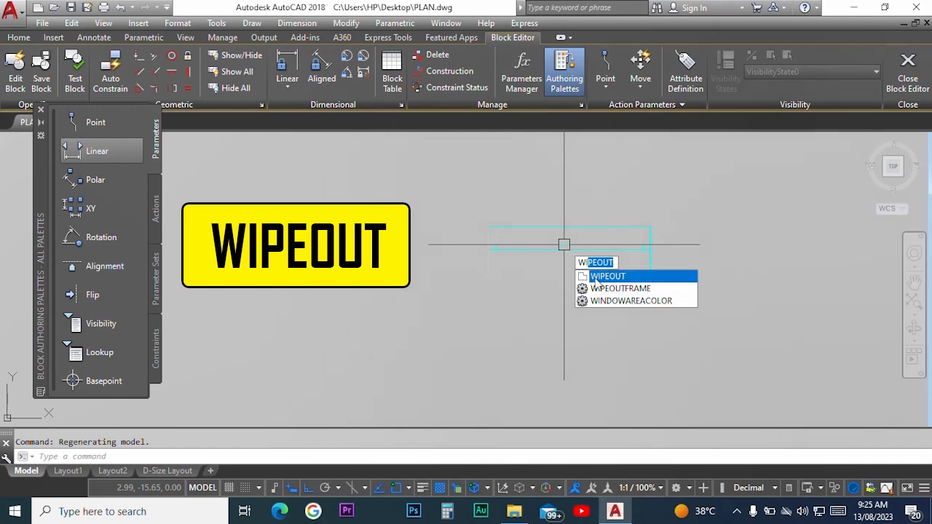
{"action": "left_click", "coordinate": [615, 277]}
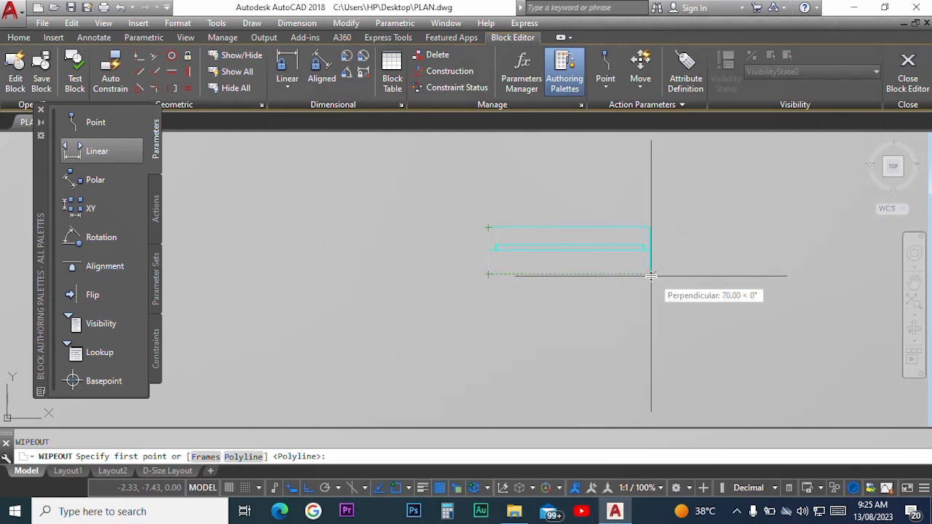
{"action": "left_click", "coordinate": [487, 274]}
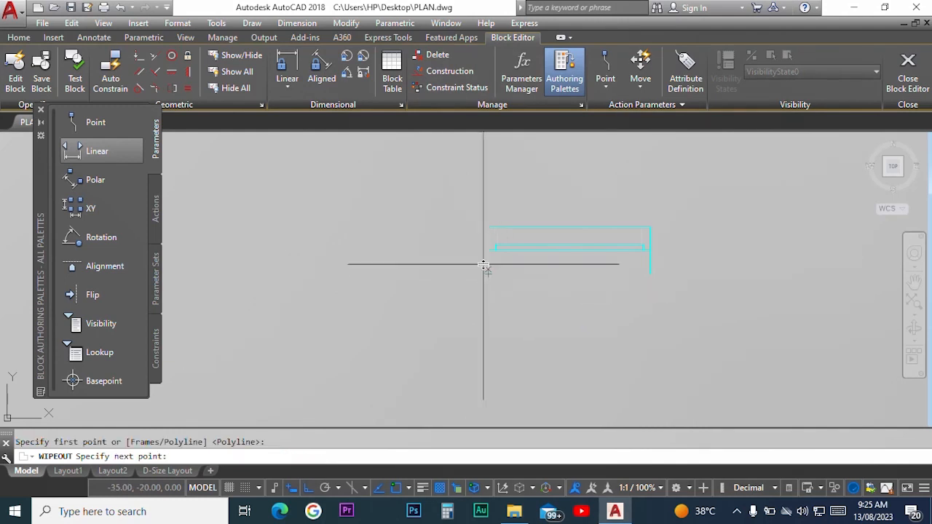
{"action": "left_click", "coordinate": [488, 228]}
{"action": "left_click", "coordinate": [650, 228]}
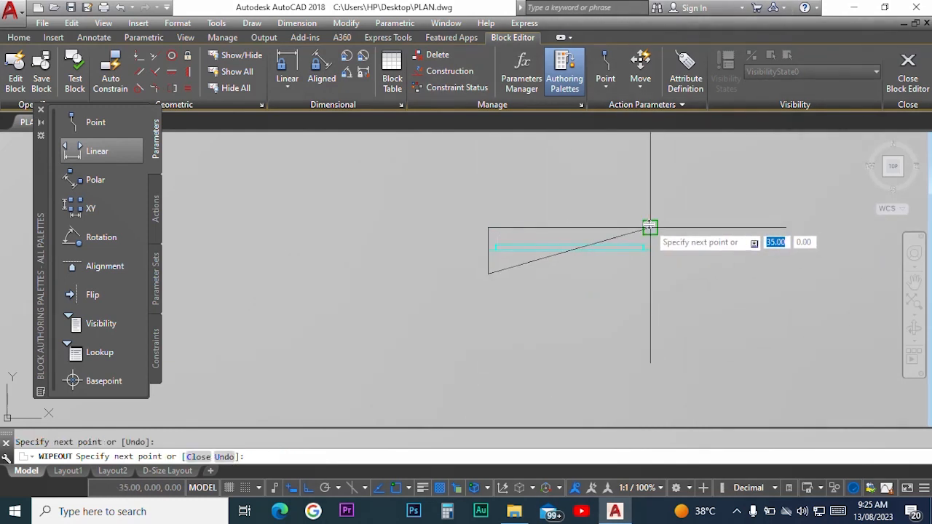
{"action": "left_click", "coordinate": [649, 274]}
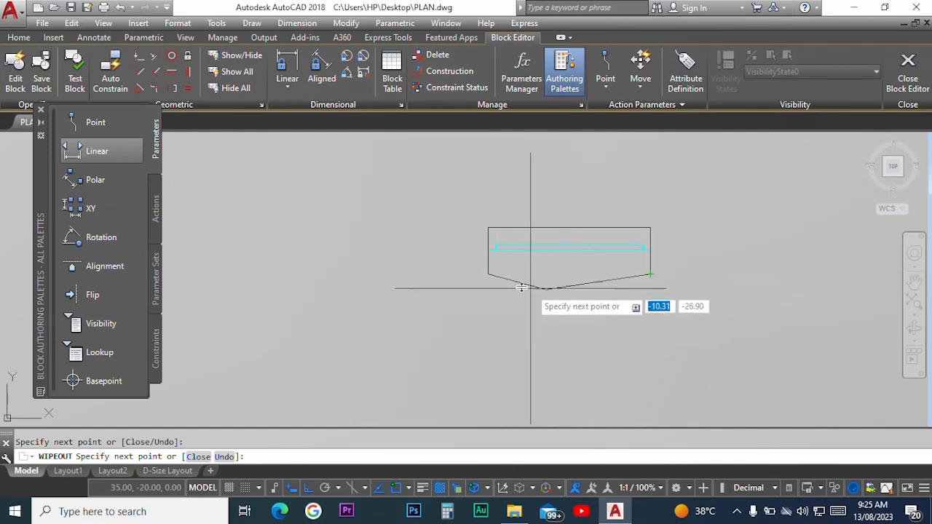
{"action": "key", "text": "Return"}
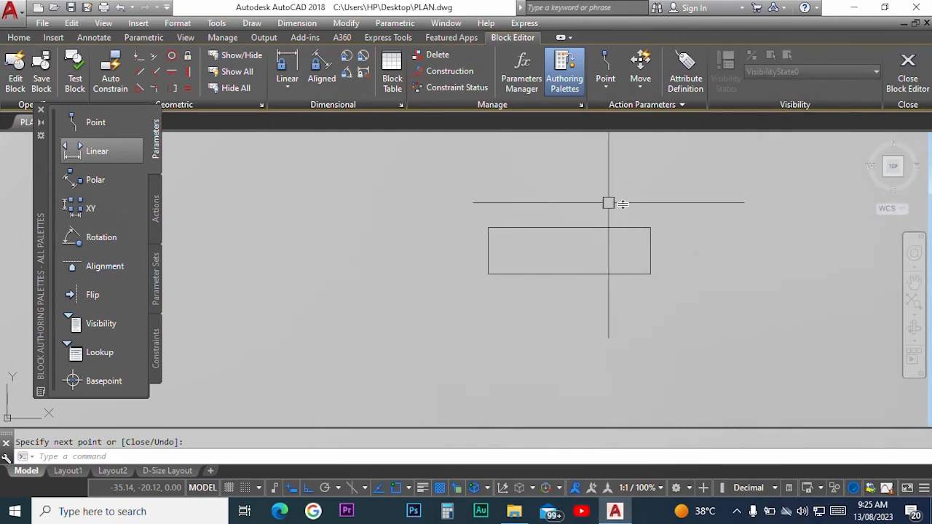
- Send the wipeout to the back of the draw order, behind the ventilator lines
{"action": "left_click", "coordinate": [517, 275]}
{"action": "right_click", "coordinate": [518, 277]}
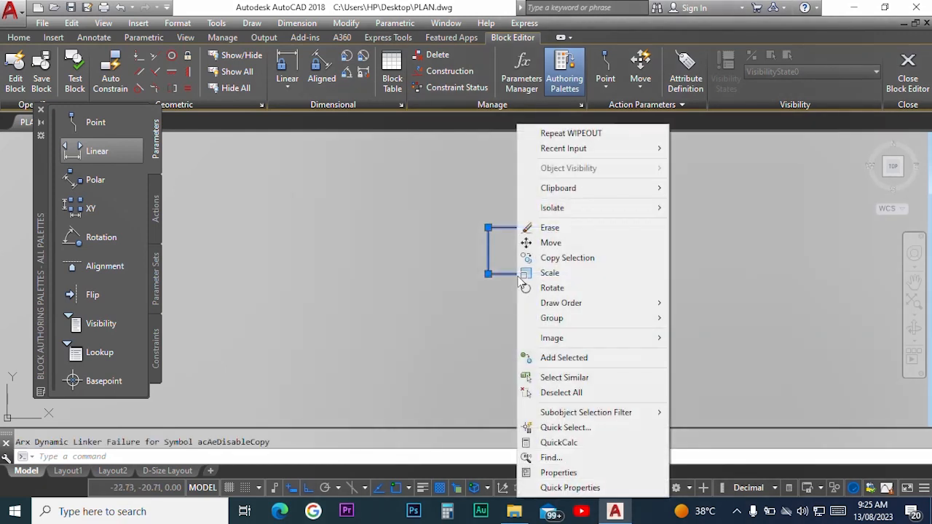
{"action": "mouse_move", "coordinate": [588, 305]}
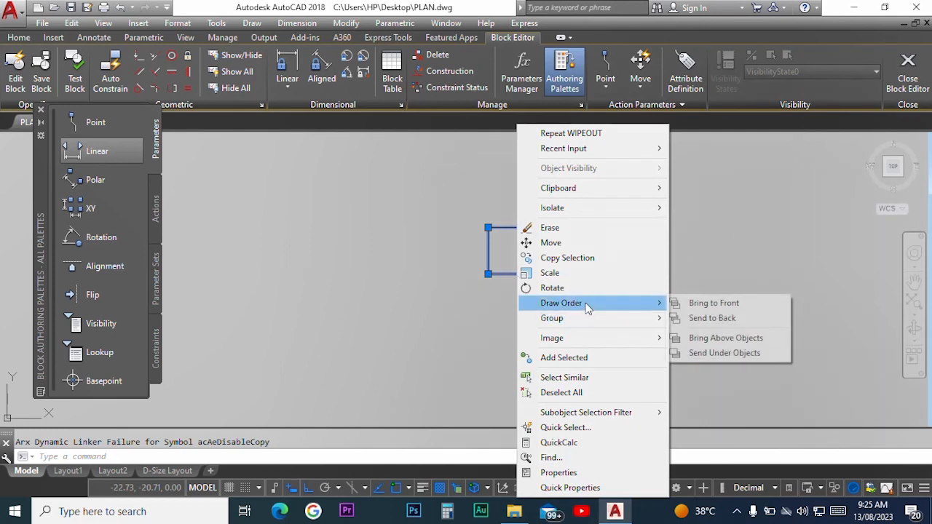
{"action": "left_click", "coordinate": [723, 318]}
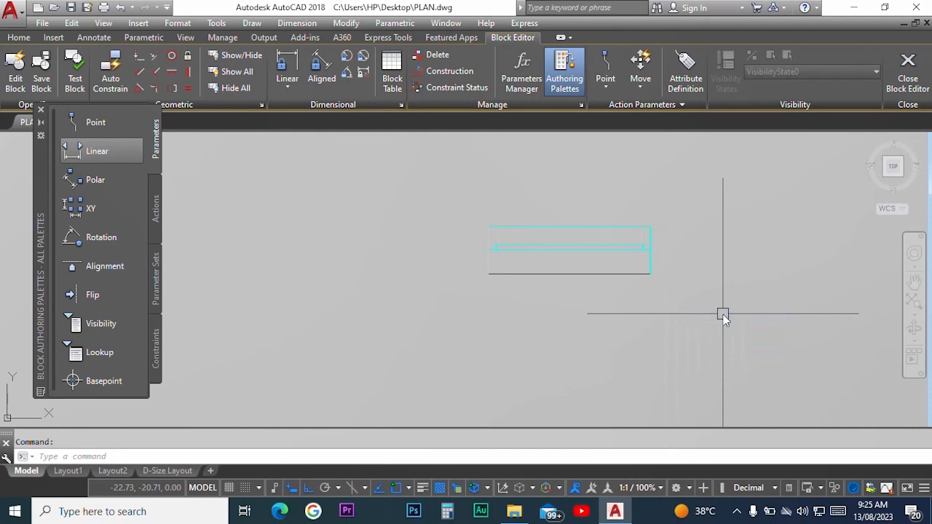
{"action": "scroll", "coordinate": [651, 284], "scroll_direction": "up", "scroll_amount": 3}
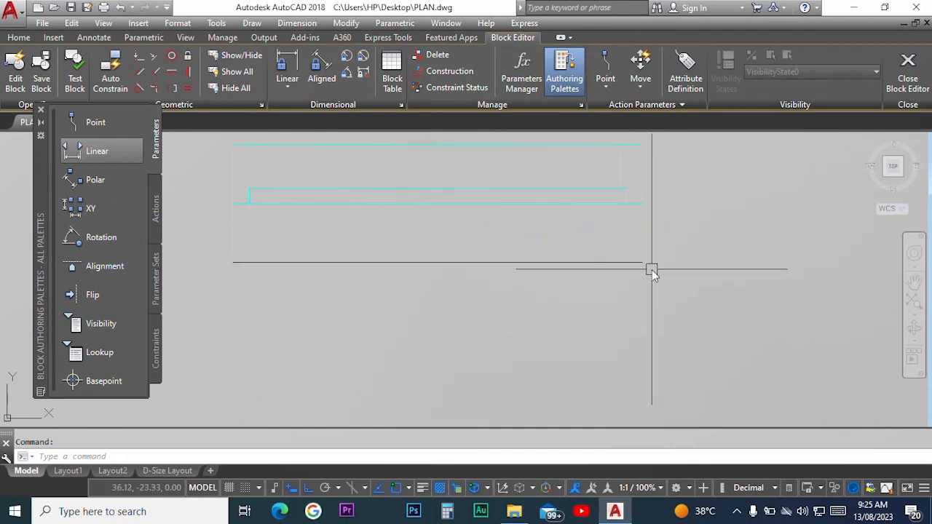
- Save the wipeout changes to the ventilator block and close the Block Editor
{"action": "scroll", "coordinate": [644, 251], "scroll_direction": "down", "scroll_amount": 2}
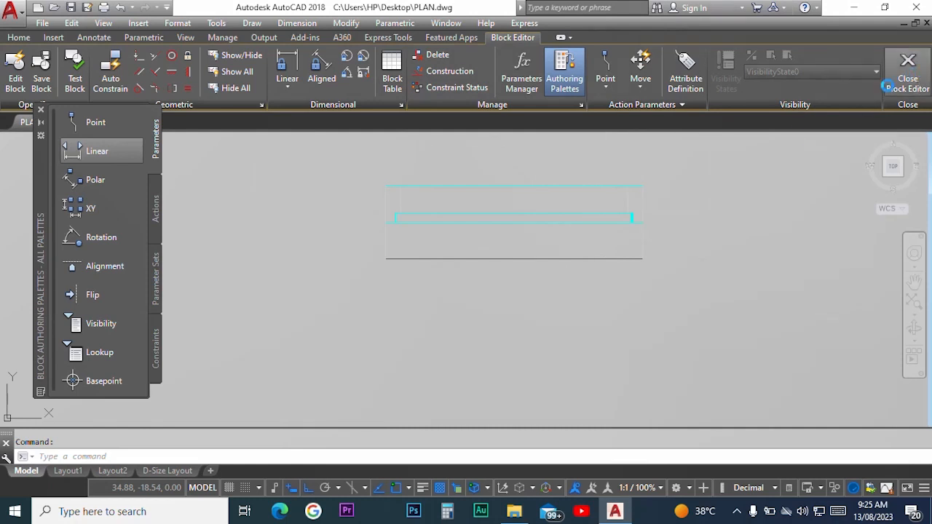
{"action": "left_click", "coordinate": [906, 77]}
{"action": "left_click", "coordinate": [512, 226]}
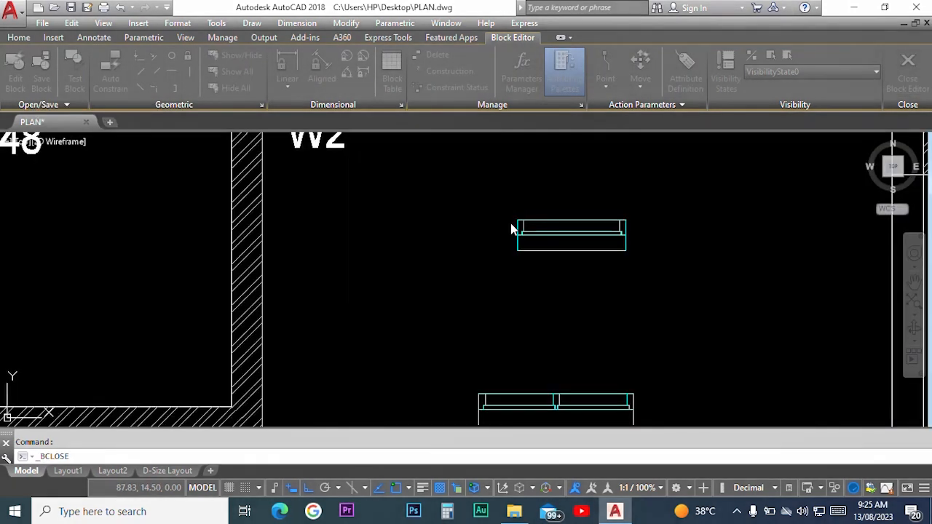
- Open the two-panel window block below the ventilator in the Block Editor
{"action": "scroll", "coordinate": [514, 313], "scroll_direction": "up", "scroll_amount": 4}
{"action": "left_click", "coordinate": [552, 265]}
{"action": "right_click", "coordinate": [556, 269]}
{"action": "left_click", "coordinate": [610, 138]}
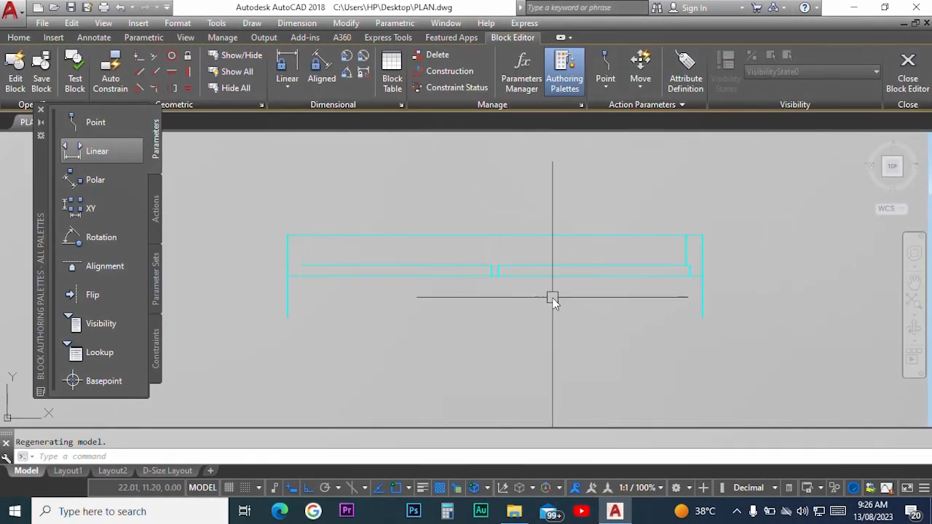
- Draw a 100 by 20 rectangular wipeout through the four outer corners of the two-panel window symbol
{"action": "type", "text": "WI"}
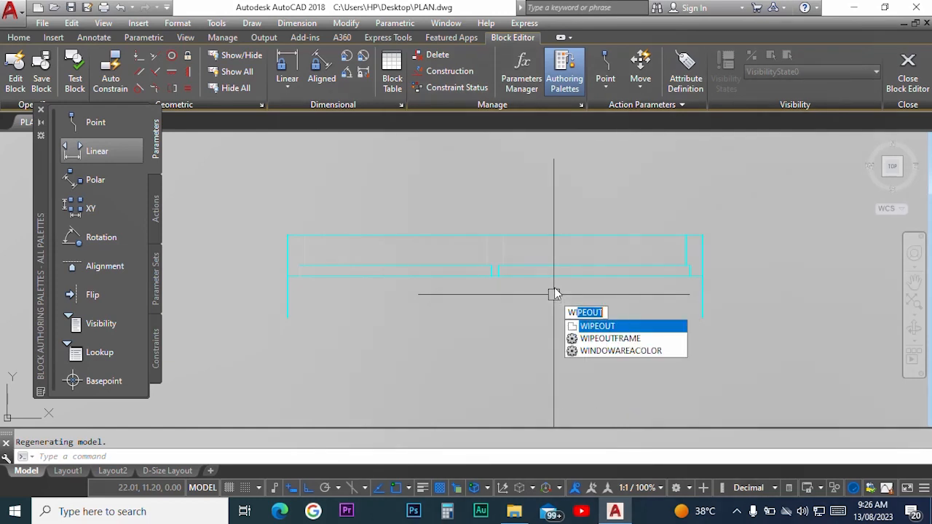
{"action": "left_click", "coordinate": [616, 329]}
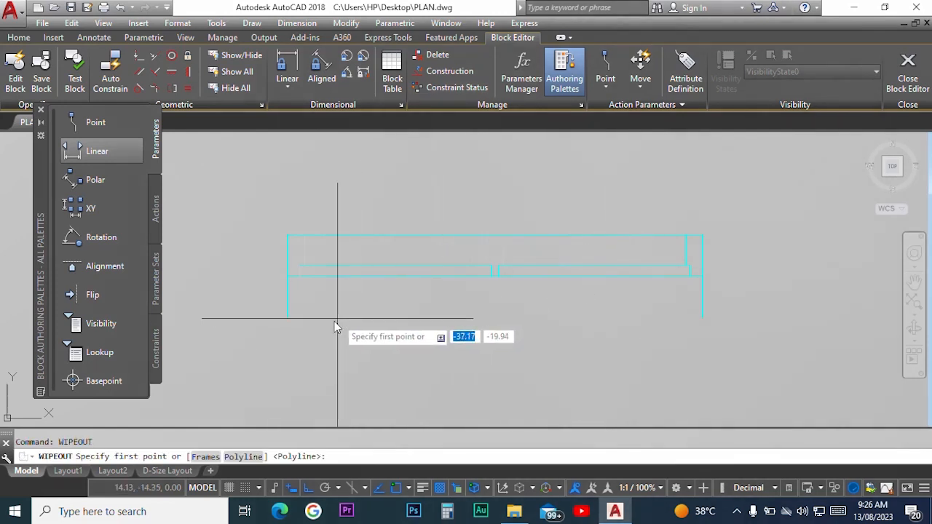
{"action": "left_click", "coordinate": [288, 317]}
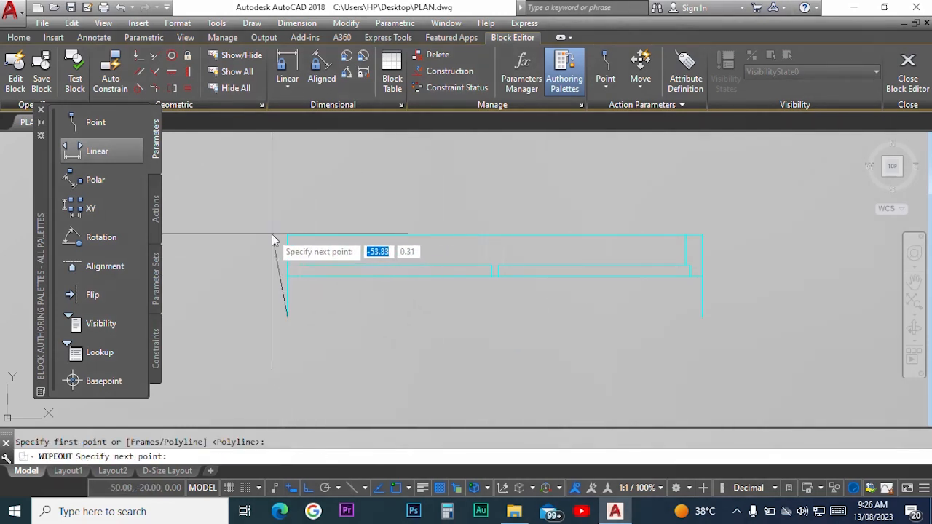
{"action": "left_click", "coordinate": [287, 235]}
{"action": "left_click", "coordinate": [702, 235]}
{"action": "left_click", "coordinate": [703, 318]}
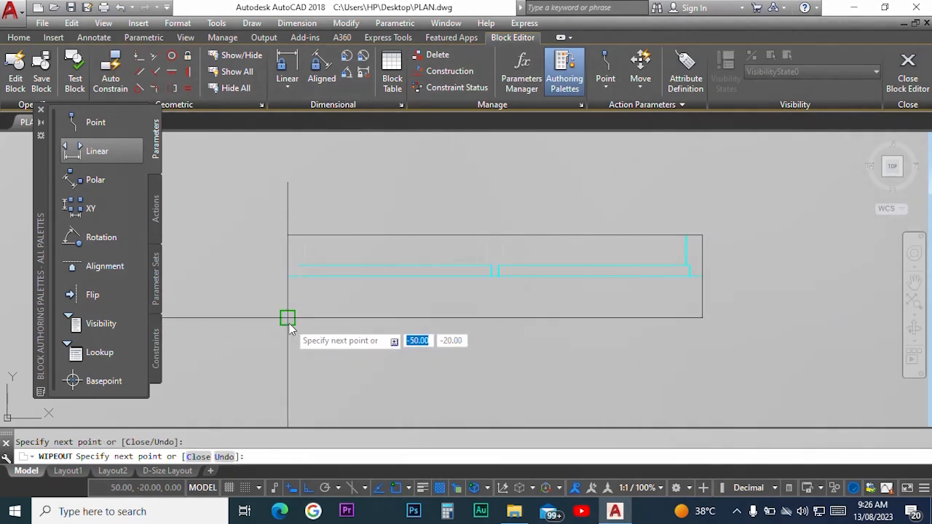
{"action": "key", "text": "Return"}
- Send the wipeout to the back of the draw order and save the changes to WINDOW W2, closing the Block Editor
{"action": "scroll", "coordinate": [412, 311], "scroll_direction": "down", "scroll_amount": 2}
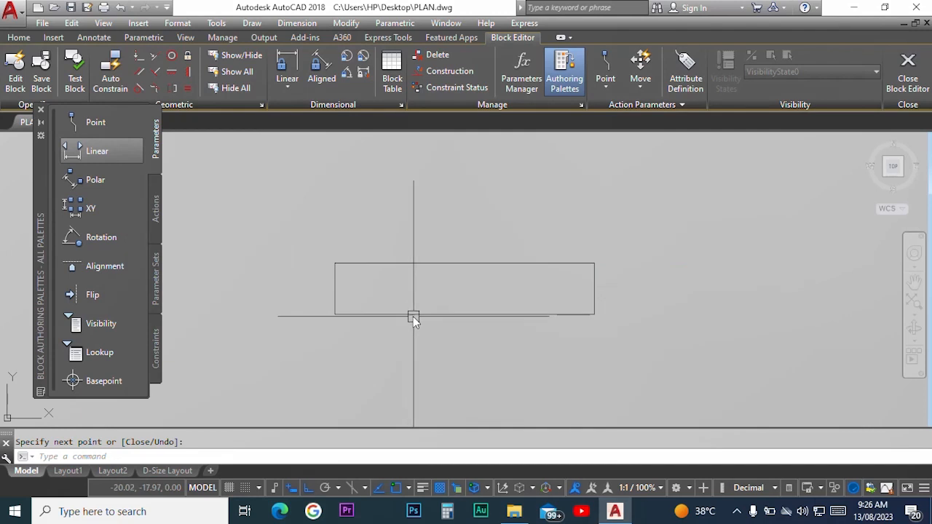
{"action": "left_click", "coordinate": [413, 314]}
{"action": "right_click", "coordinate": [416, 323]}
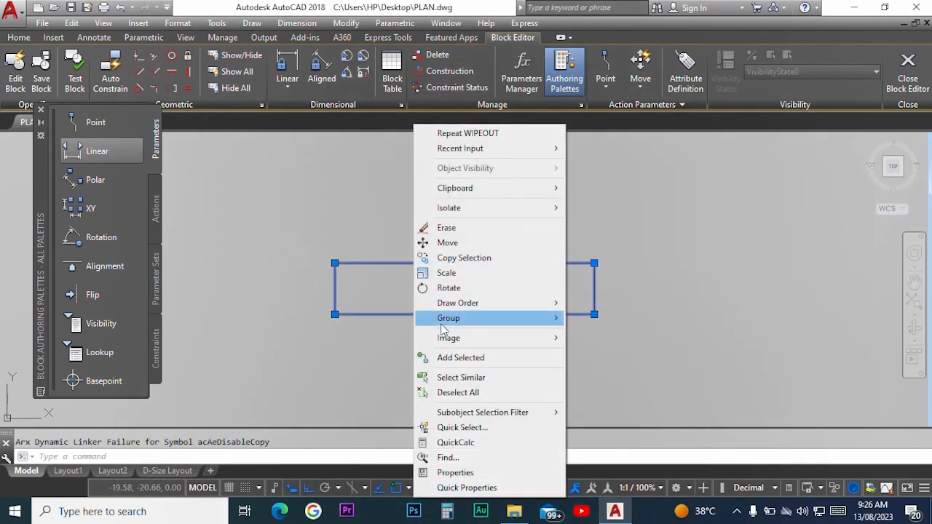
{"action": "mouse_move", "coordinate": [473, 308]}
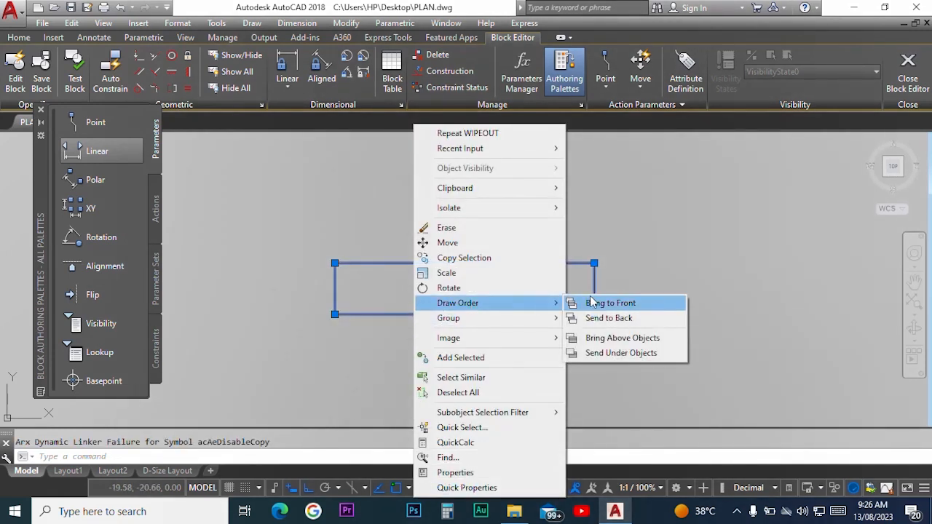
{"action": "left_click", "coordinate": [609, 319]}
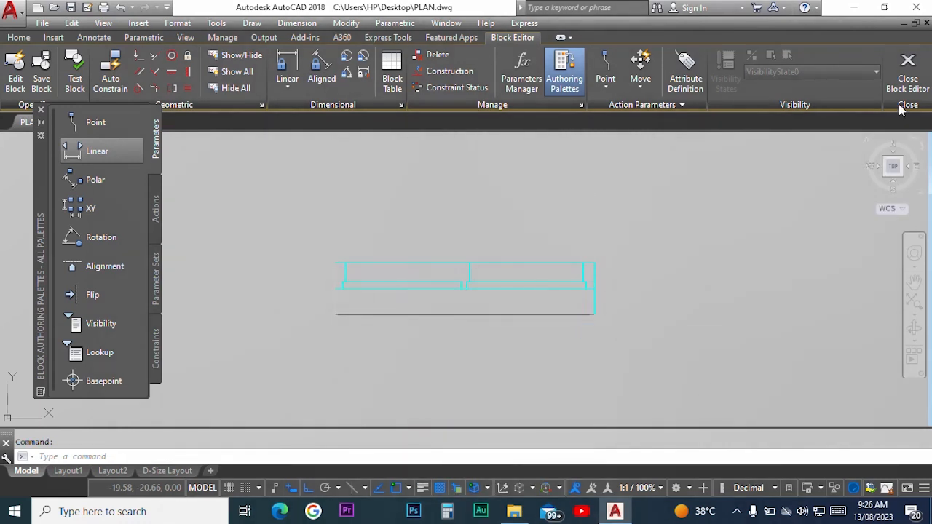
{"action": "left_click", "coordinate": [522, 227]}
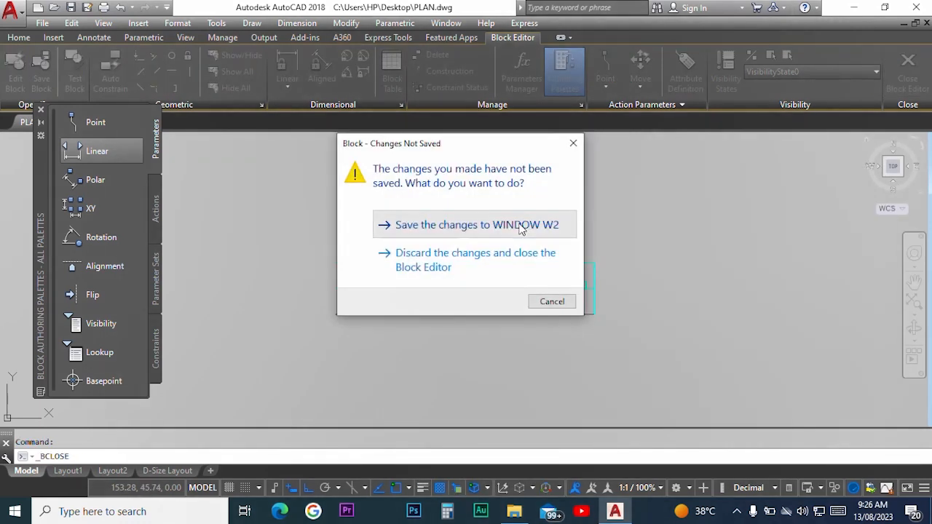
- Open the three-panel window block beside the sit out in the Block Editor
{"action": "scroll", "coordinate": [555, 229], "scroll_direction": "up", "scroll_amount": 5}
{"action": "left_click", "coordinate": [554, 247]}
{"action": "right_click", "coordinate": [553, 248]}
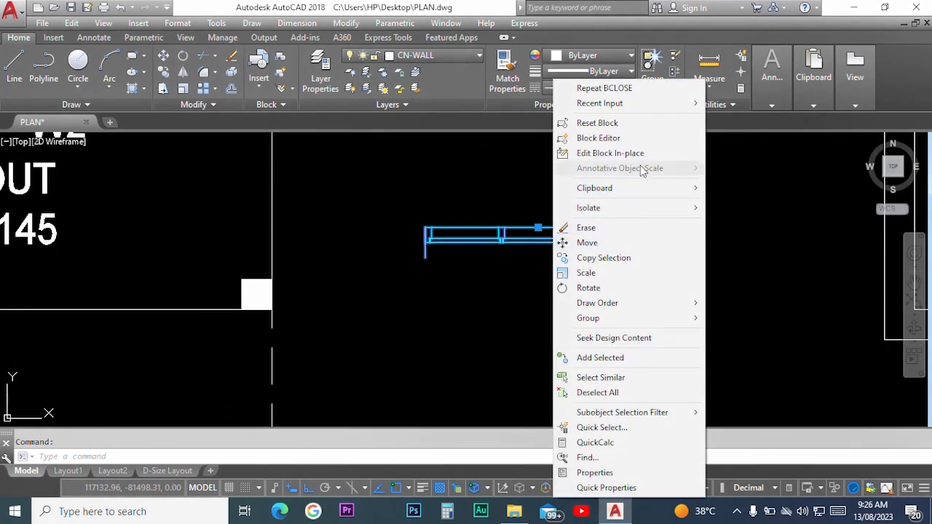
{"action": "left_click", "coordinate": [639, 140]}
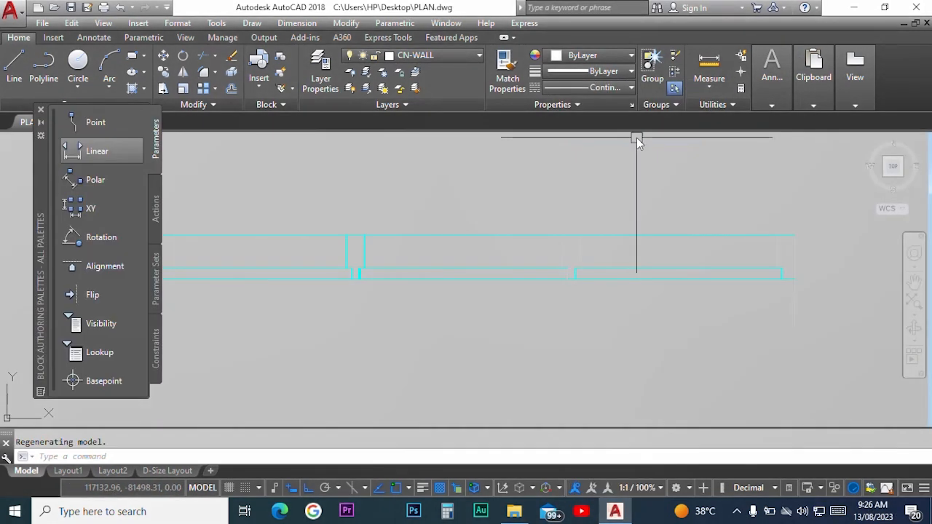
- Draw a 150 by 20 rectangular wipeout through the four outer corners of the three-panel window symbol
{"action": "type", "text": "w"}
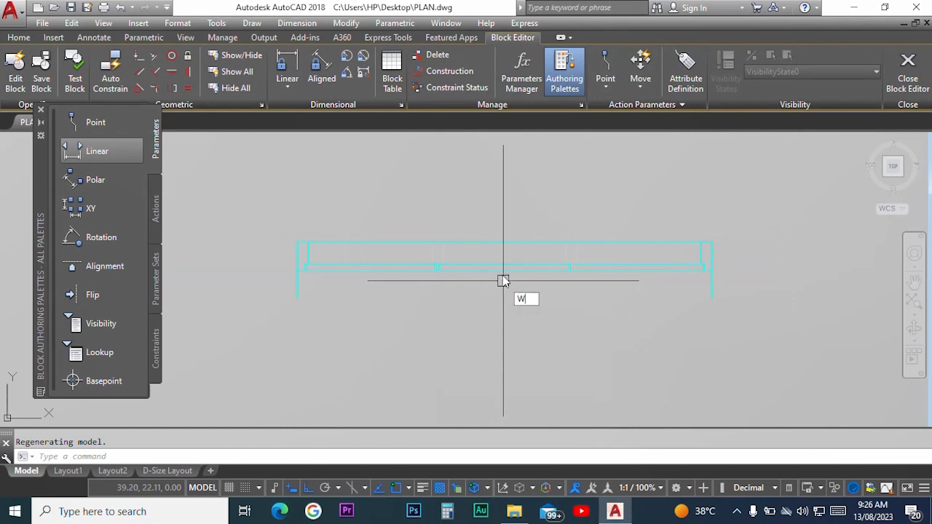
{"action": "type", "text": "i"}
{"action": "key", "text": "Return"}
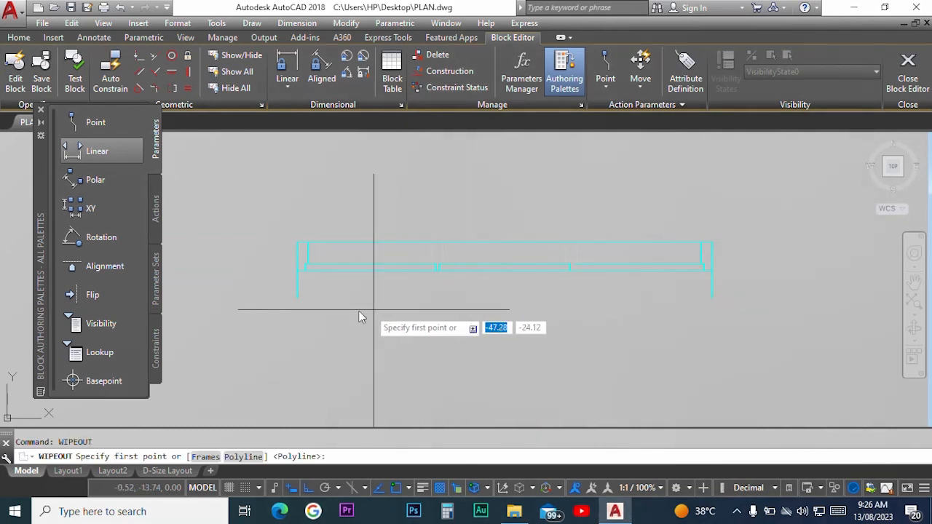
{"action": "left_click", "coordinate": [297, 296]}
{"action": "left_click", "coordinate": [297, 243]}
{"action": "left_click", "coordinate": [713, 245]}
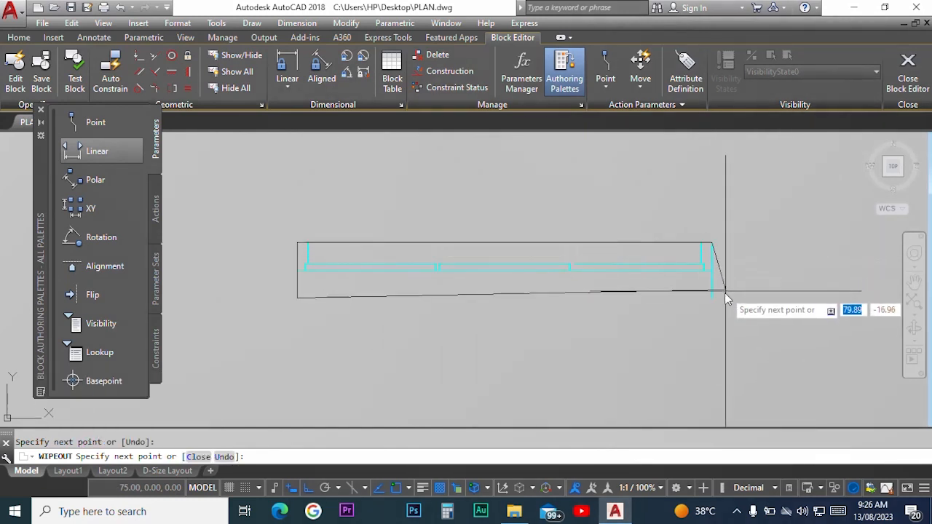
{"action": "left_click", "coordinate": [711, 297]}
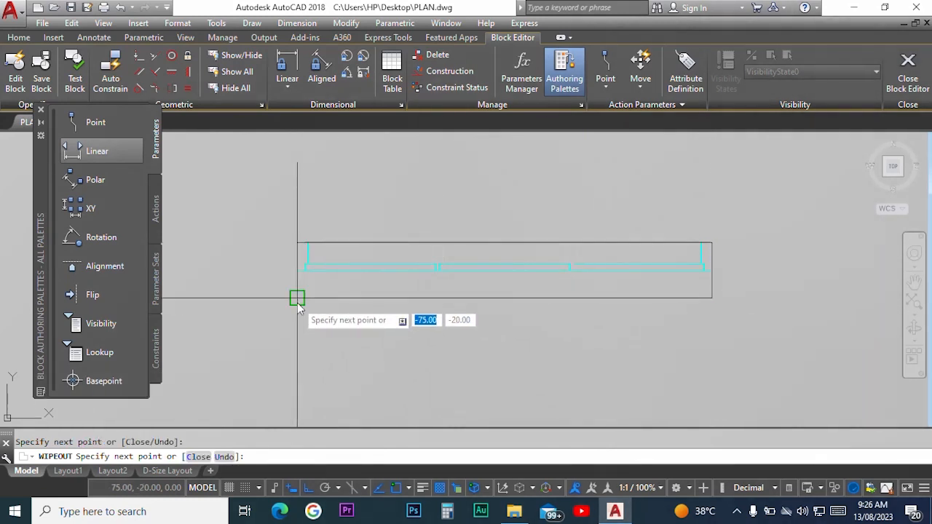
{"action": "key", "text": "Return"}
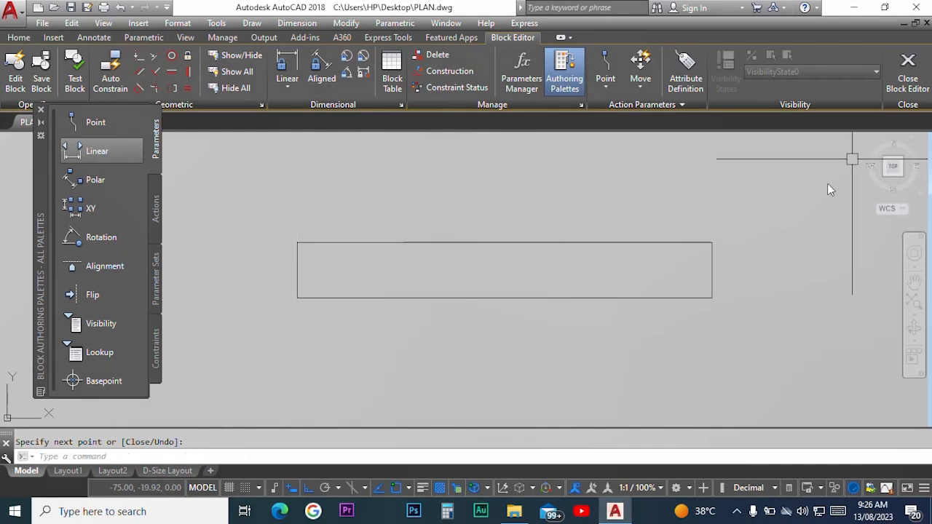
- Send the wipeout behind the three-panel window lines, then save the block changes and close the Block Editor
{"action": "left_click", "coordinate": [681, 242]}
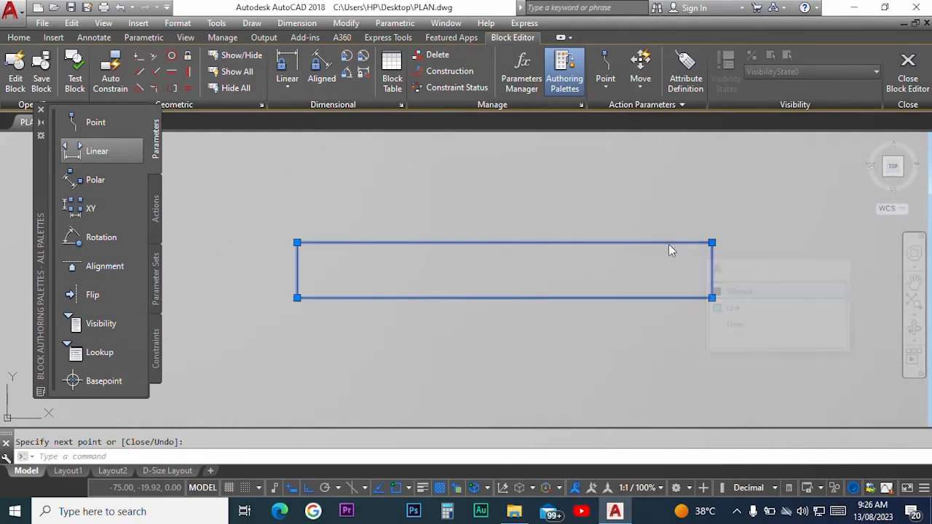
{"action": "right_click", "coordinate": [668, 243]}
{"action": "mouse_move", "coordinate": [726, 309]}
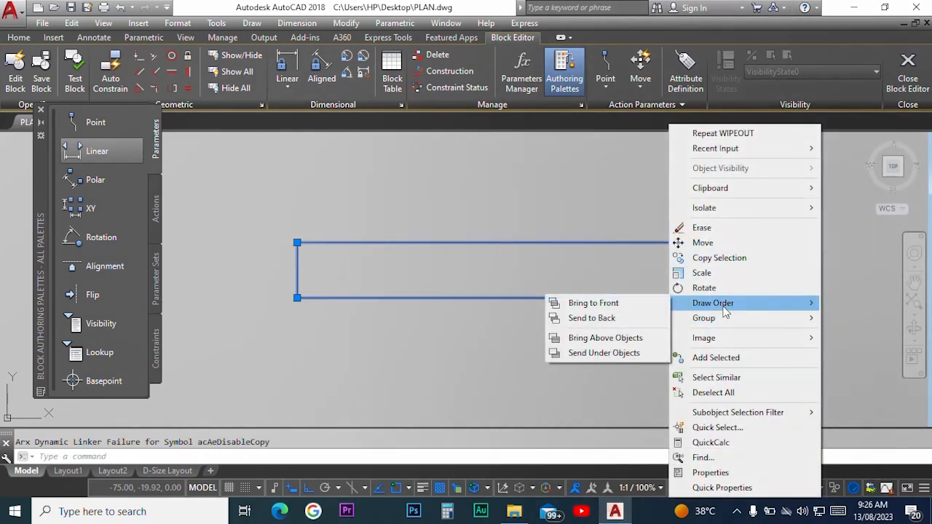
{"action": "left_click", "coordinate": [630, 318]}
{"action": "left_click", "coordinate": [910, 71]}
{"action": "left_click", "coordinate": [522, 224]}
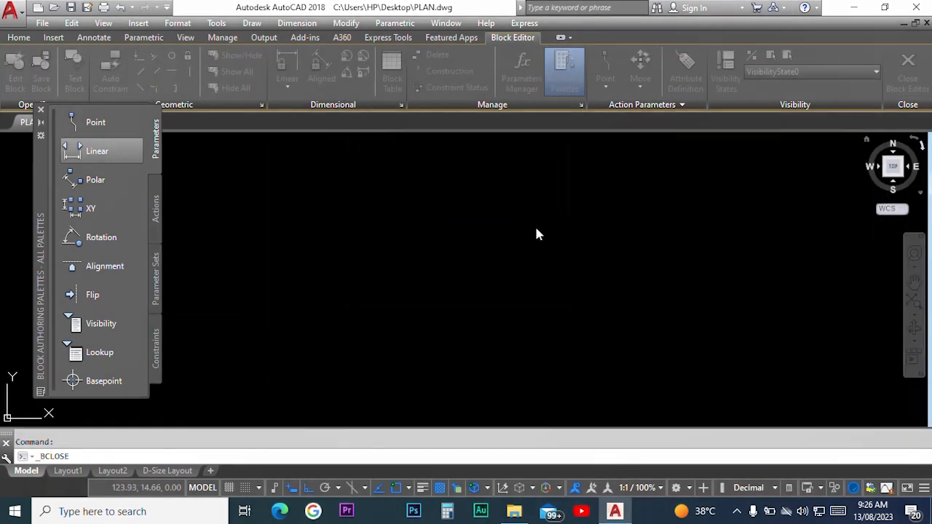
- Move the three-panel window by its upper-edge midpoint to the midpoint of the bedroom wall's inner line above the W3 label
{"action": "scroll", "coordinate": [561, 305], "scroll_direction": "up", "scroll_amount": 6}
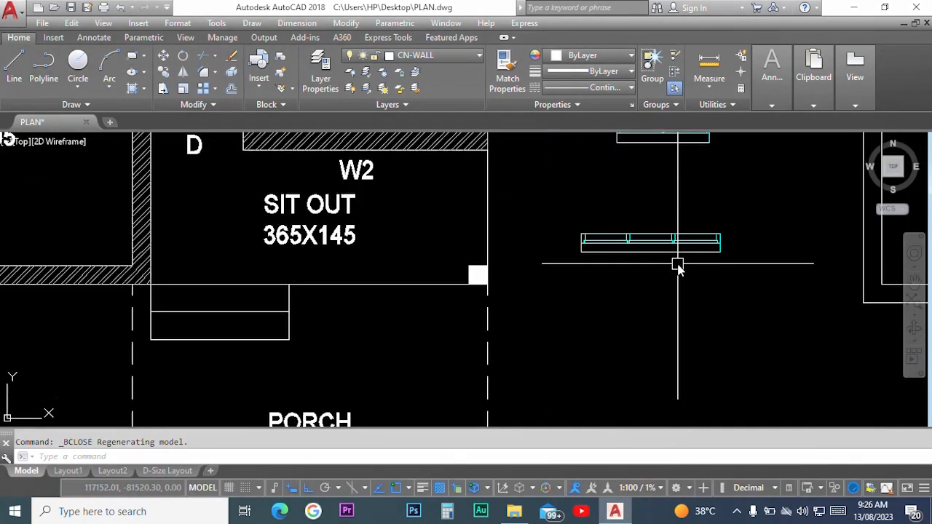
{"action": "scroll", "coordinate": [677, 267], "scroll_direction": "down", "scroll_amount": 2}
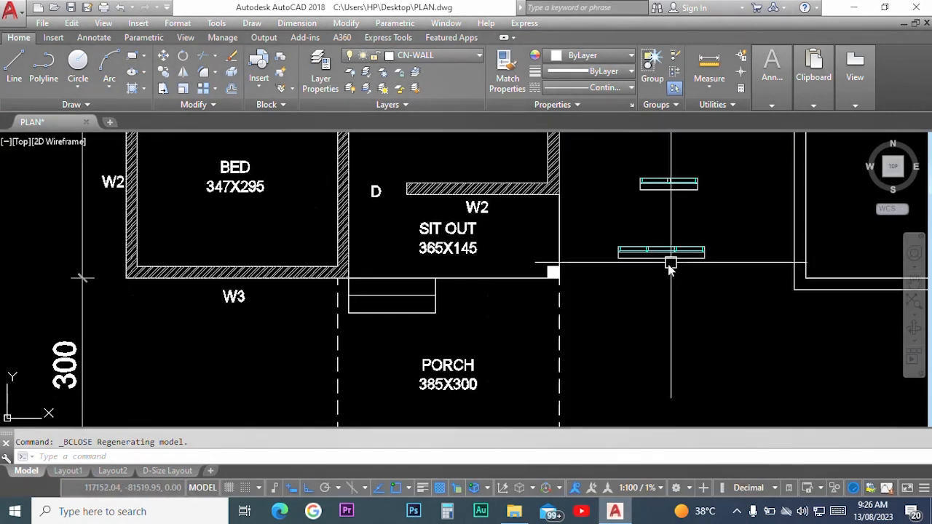
{"action": "left_click", "coordinate": [647, 252]}
{"action": "key", "text": "Return"}
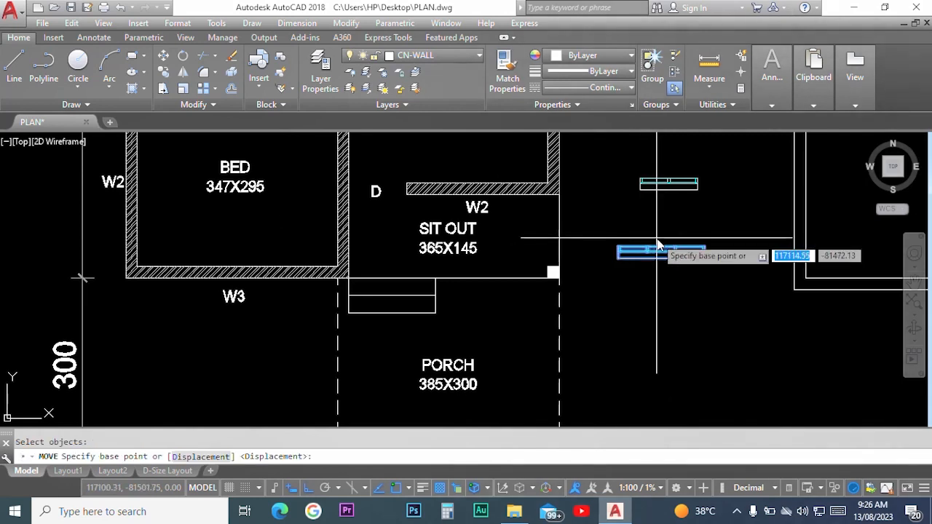
{"action": "scroll", "coordinate": [667, 248], "scroll_direction": "up", "scroll_amount": 5}
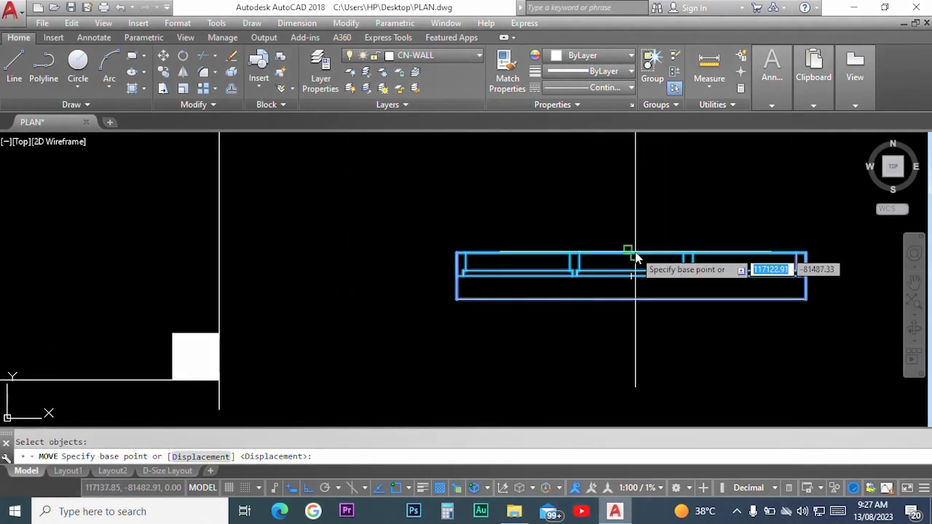
{"action": "left_click", "coordinate": [632, 253]}
{"action": "scroll", "coordinate": [677, 248], "scroll_direction": "down", "scroll_amount": 5}
{"action": "scroll", "coordinate": [432, 291], "scroll_direction": "up", "scroll_amount": 2}
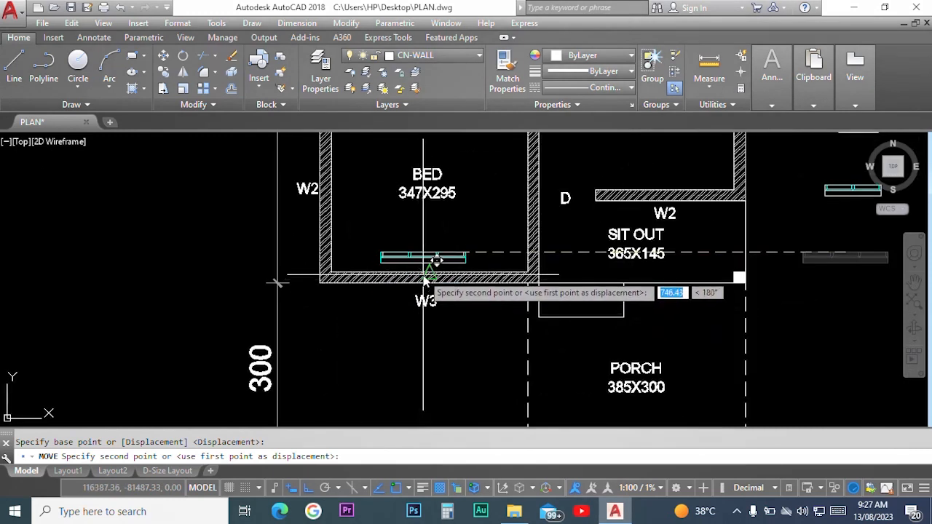
{"action": "left_click", "coordinate": [428, 278]}
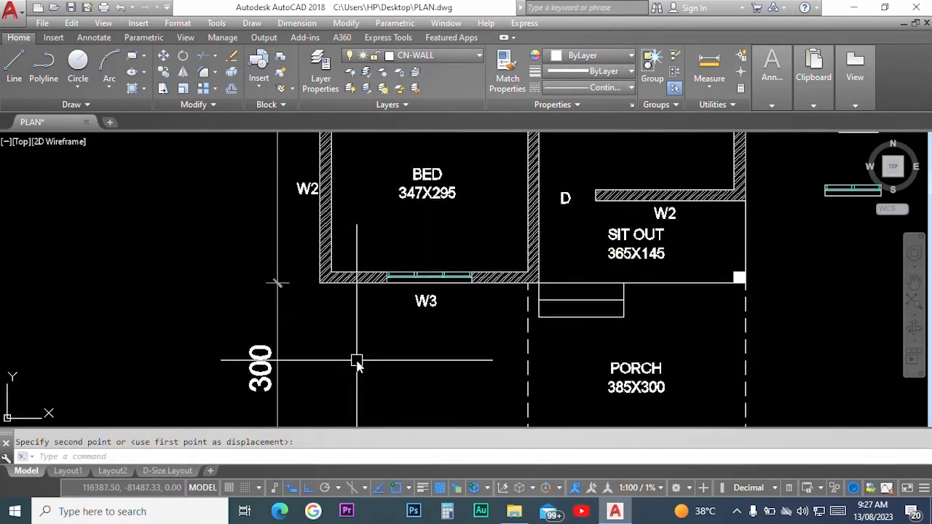
{"action": "scroll", "coordinate": [369, 284], "scroll_direction": "up", "scroll_amount": 2}
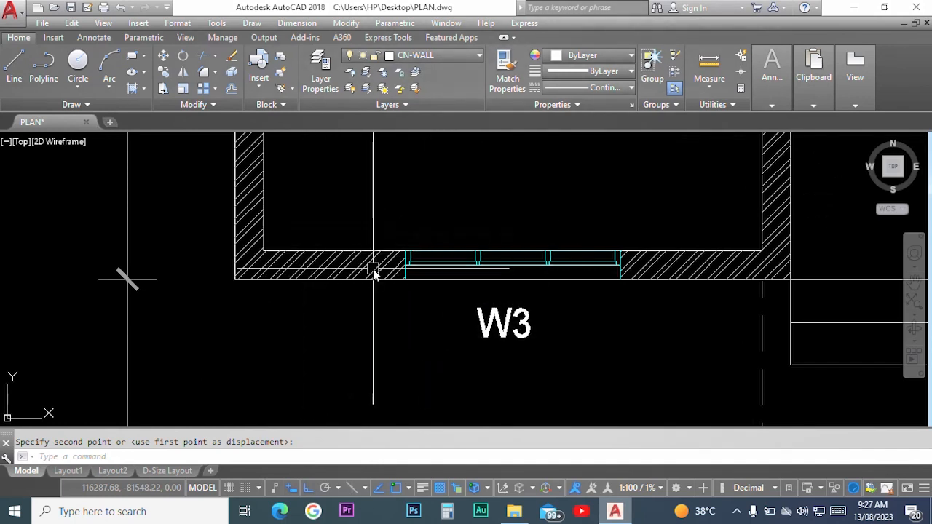
{"action": "scroll", "coordinate": [379, 279], "scroll_direction": "up", "scroll_amount": 2}
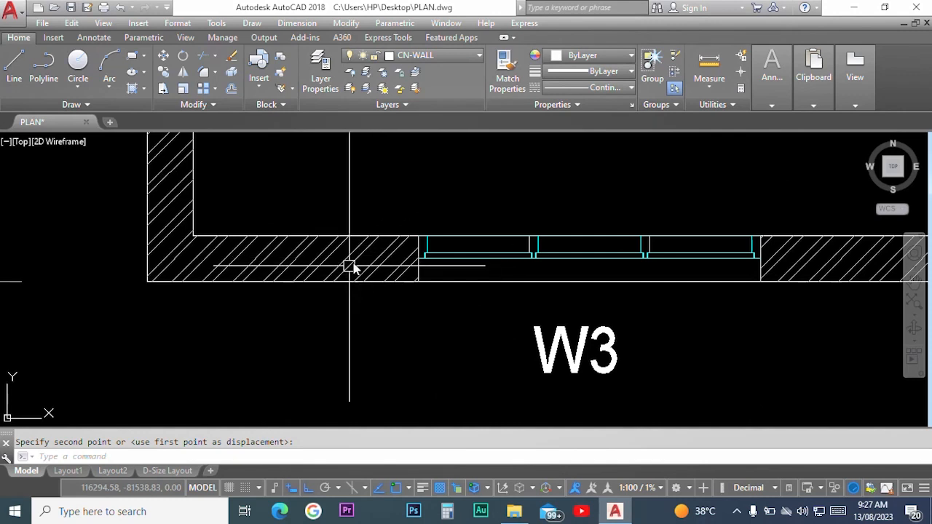
- Move the two-panel window by its upper-edge midpoint to the midpoint of the living-side line of the wall above the sit out's W2 label
{"action": "scroll", "coordinate": [353, 277], "scroll_direction": "down", "scroll_amount": 2}
{"action": "scroll", "coordinate": [645, 233], "scroll_direction": "down", "scroll_amount": 4}
{"action": "scroll", "coordinate": [638, 237], "scroll_direction": "up", "scroll_amount": 6}
{"action": "type", "text": "m"}
{"action": "key", "text": "Return"}
{"action": "left_click", "coordinate": [607, 238]}
{"action": "scroll", "coordinate": [592, 221], "scroll_direction": "up", "scroll_amount": 6}
{"action": "key", "text": "Return"}
{"action": "scroll", "coordinate": [576, 247], "scroll_direction": "up", "scroll_amount": 2}
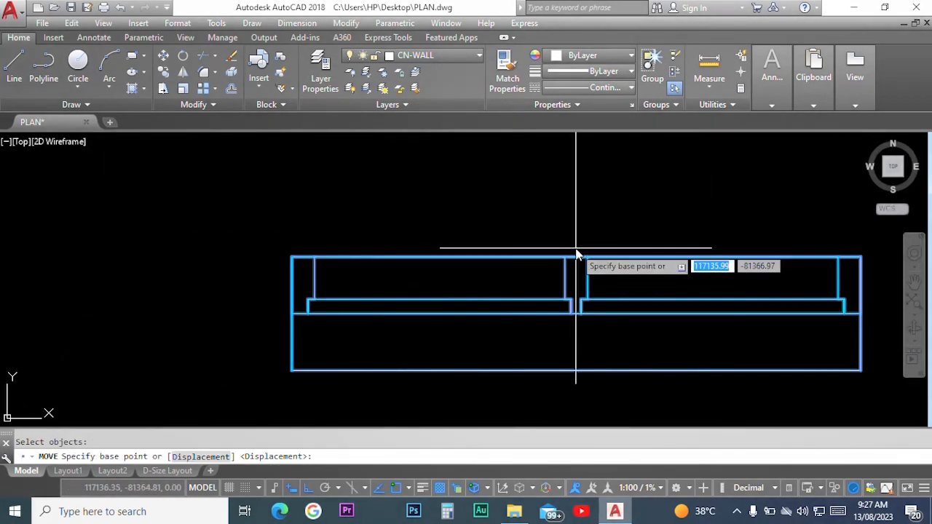
{"action": "left_click", "coordinate": [576, 258]}
{"action": "scroll", "coordinate": [609, 260], "scroll_direction": "down", "scroll_amount": 9}
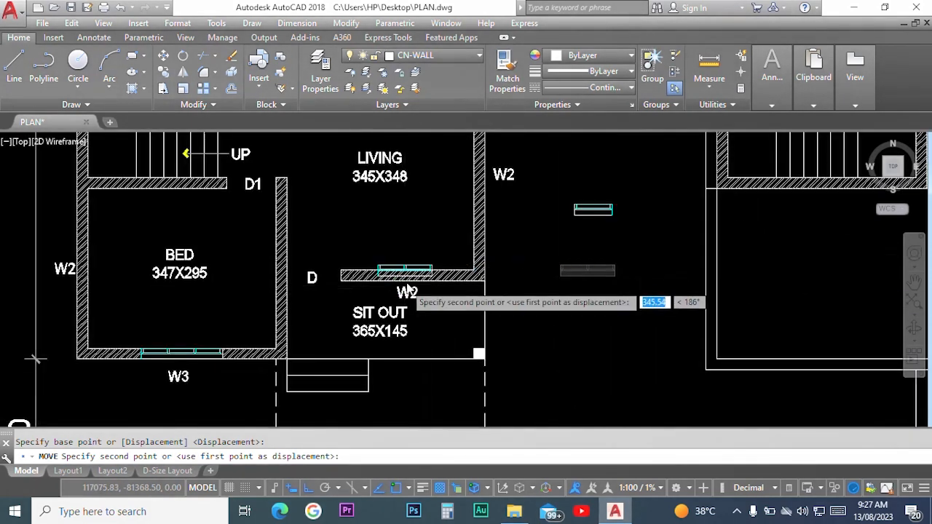
{"action": "scroll", "coordinate": [406, 287], "scroll_direction": "up", "scroll_amount": 3}
{"action": "left_click", "coordinate": [406, 255]}
{"action": "scroll", "coordinate": [526, 297], "scroll_direction": "down", "scroll_amount": 1}
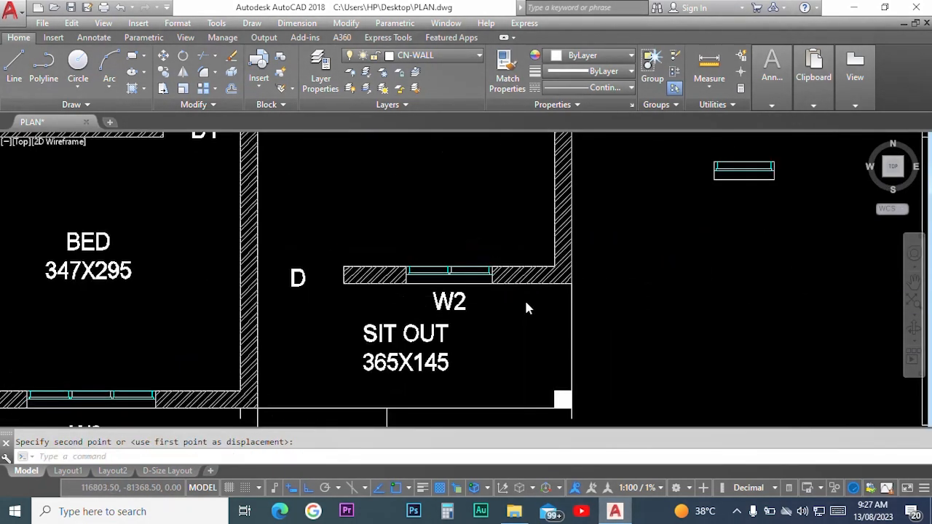
- Move the ventilator symbol from beside the plan into the left toilet, just below its outer wall, with Ortho off
{"action": "scroll", "coordinate": [525, 297], "scroll_direction": "down", "scroll_amount": 2}
{"action": "middle_click_drag", "start_coordinate": [630, 233], "coordinate": [589, 302]}
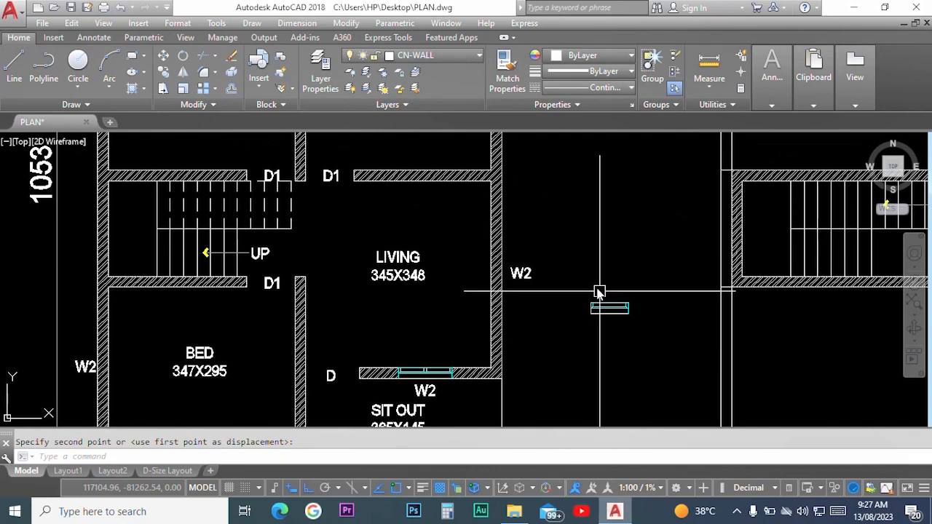
{"action": "scroll", "coordinate": [597, 291], "scroll_direction": "up", "scroll_amount": 4}
{"action": "scroll", "coordinate": [597, 298], "scroll_direction": "down", "scroll_amount": 2}
{"action": "left_click", "coordinate": [599, 310]}
{"action": "key", "text": "space"}
{"action": "left_click", "coordinate": [603, 310]}
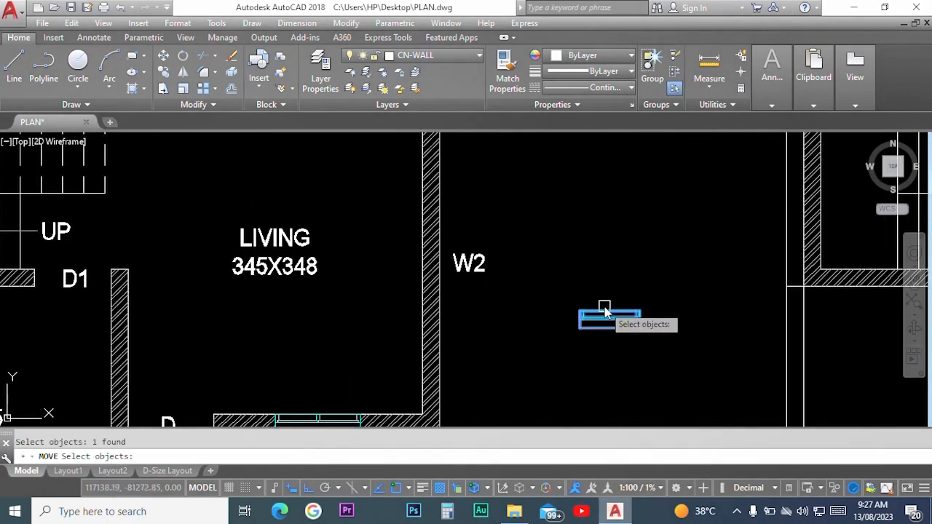
{"action": "key", "text": "space"}
{"action": "left_click", "coordinate": [597, 316]}
{"action": "scroll", "coordinate": [591, 327], "scroll_direction": "down", "scroll_amount": 5}
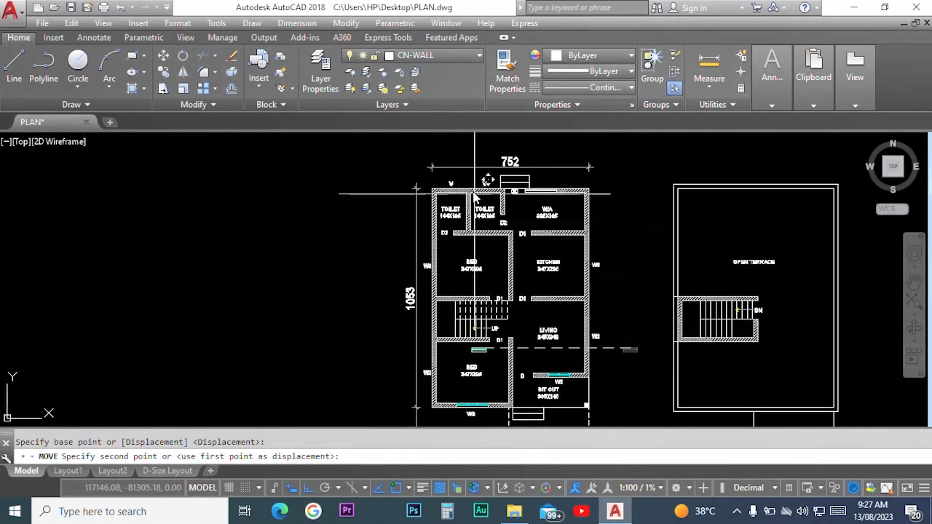
{"action": "scroll", "coordinate": [480, 190], "scroll_direction": "up", "scroll_amount": 5}
{"action": "key", "text": "F8"}
{"action": "scroll", "coordinate": [404, 177], "scroll_direction": "down", "scroll_amount": 3}
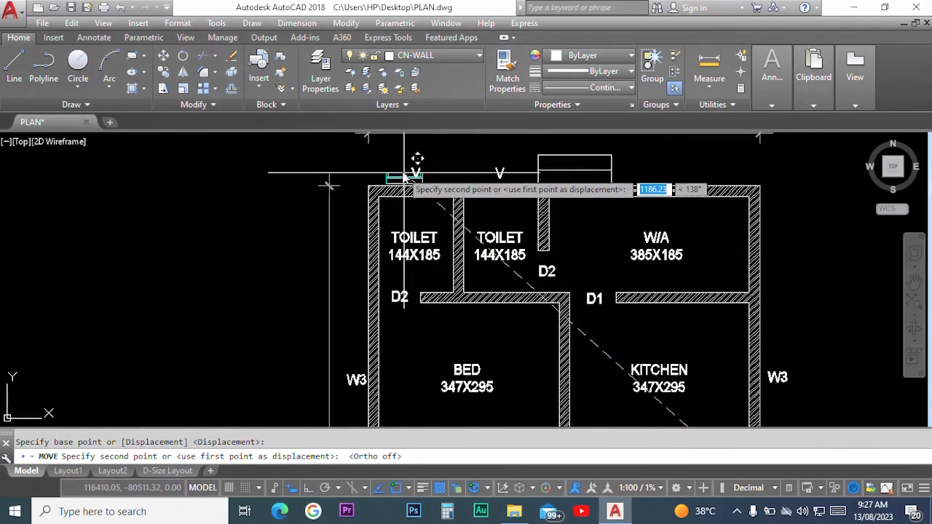
{"action": "scroll", "coordinate": [404, 177], "scroll_direction": "up", "scroll_amount": 6}
{"action": "key", "text": "Escape"}
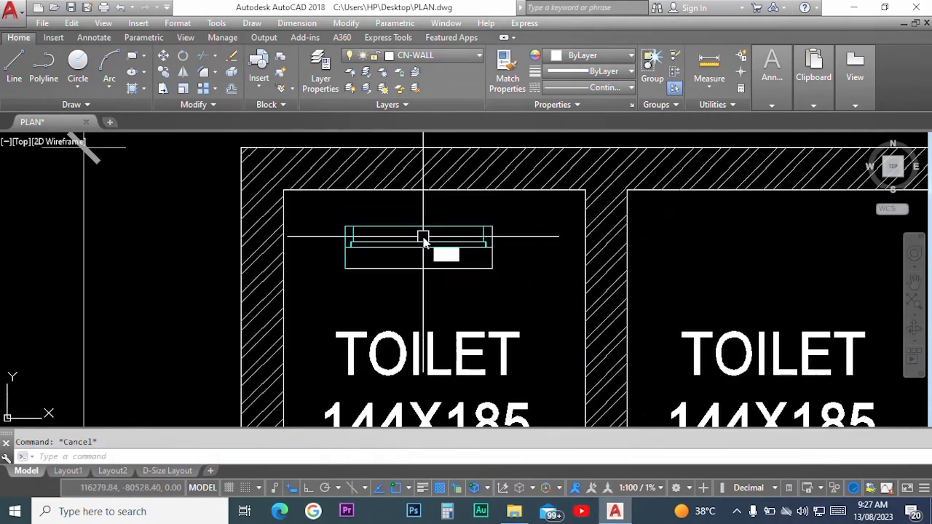
- Rotate the ventilator symbol in the left toilet by 180 degrees about its centre, with Ortho on
{"action": "type", "text": "ro"}
{"action": "key", "text": "space"}
{"action": "left_click", "coordinate": [423, 237]}
{"action": "key", "text": "space"}
{"action": "left_click", "coordinate": [427, 247]}
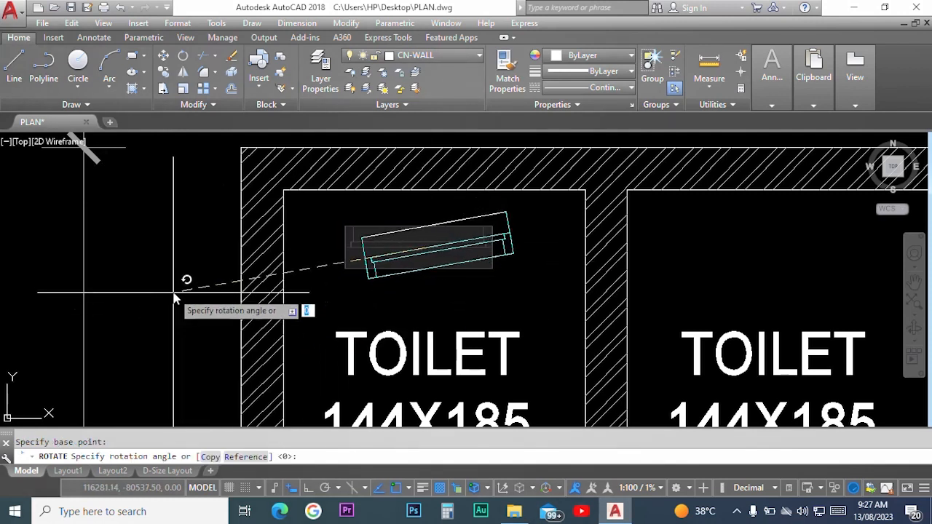
{"action": "key", "text": "F8"}
{"action": "left_click", "coordinate": [167, 276]}
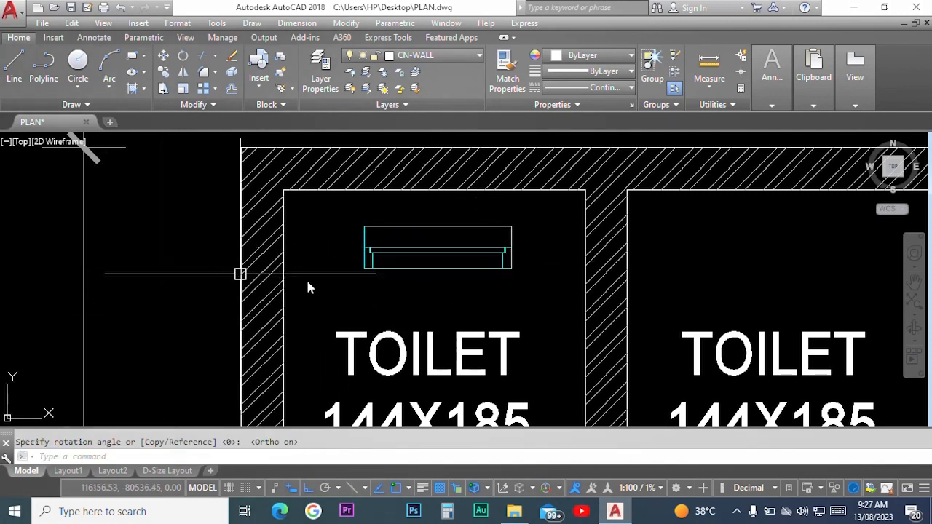
- Move the ventilator by its lower-edge midpoint onto the inner line of the left toilet's outer wall so it sits within the wall
{"action": "type", "text": "m"}
{"action": "key", "text": "space"}
{"action": "left_click", "coordinate": [435, 268]}
{"action": "key", "text": "space"}
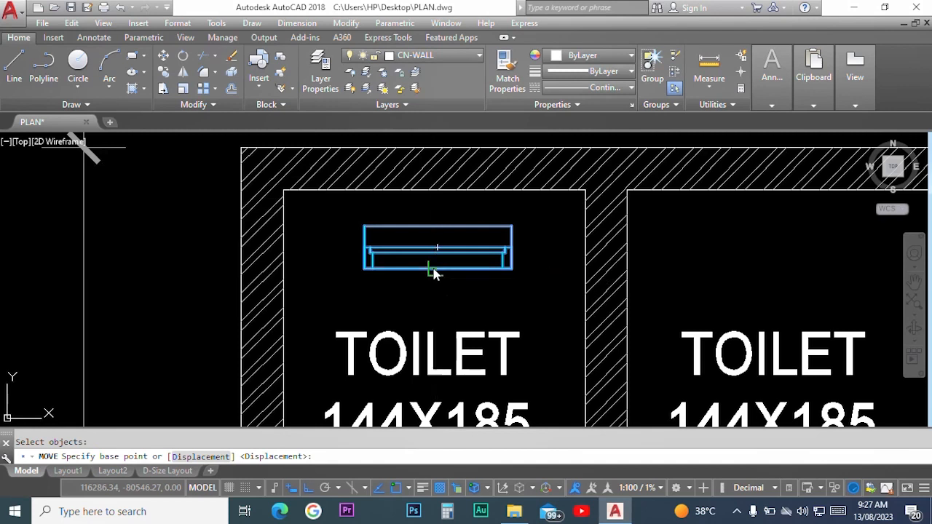
{"action": "left_click", "coordinate": [437, 248]}
{"action": "left_click", "coordinate": [437, 190]}
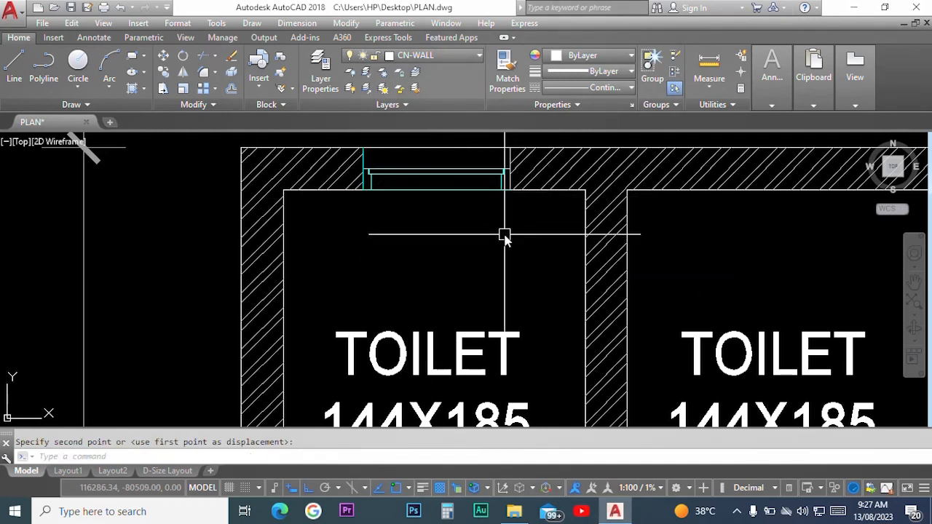
- Insert the WINDOW W2 block at a 90-degree rotation into the living room's outer wall beside the W2 label
{"action": "scroll", "coordinate": [510, 230], "scroll_direction": "down", "scroll_amount": 10}
{"action": "scroll", "coordinate": [656, 336], "scroll_direction": "up", "scroll_amount": 2}
{"action": "middle_click_drag", "start_coordinate": [655, 335], "coordinate": [621, 215]}
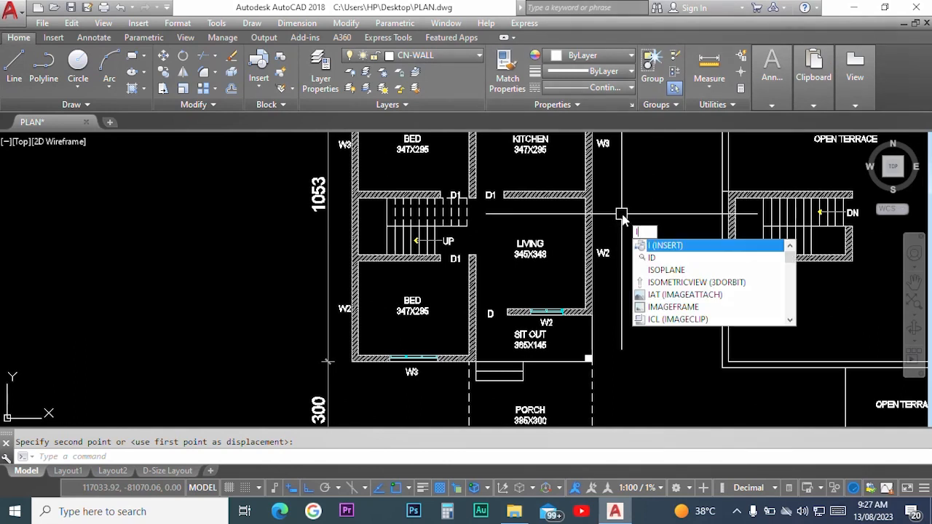
{"action": "key", "text": "Return"}
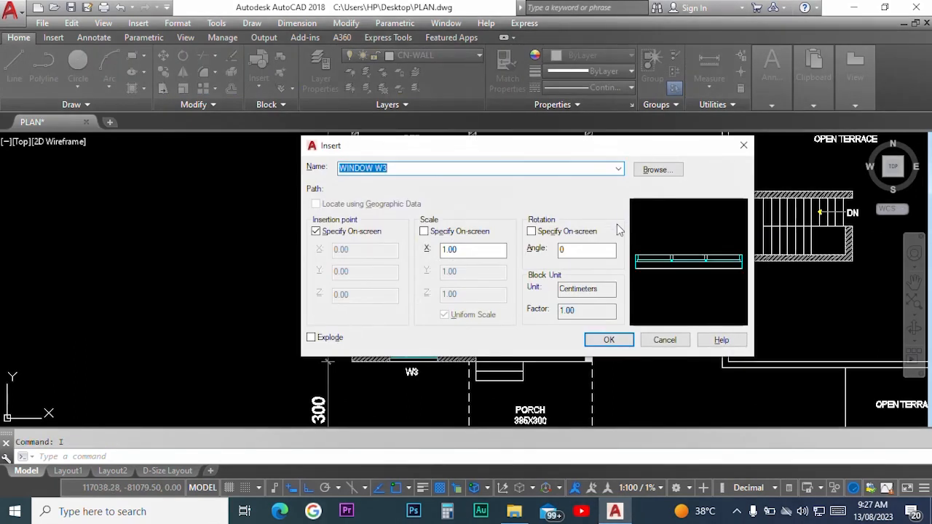
{"action": "left_click", "coordinate": [618, 168]}
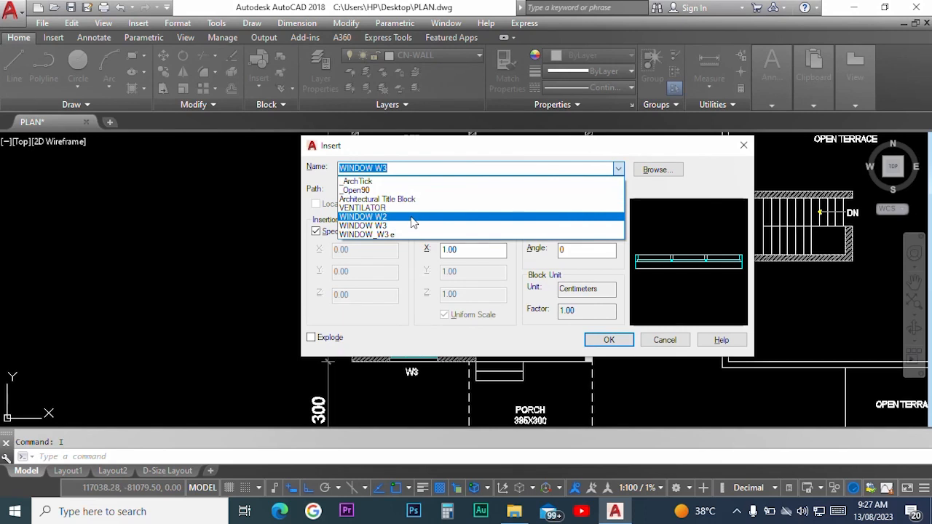
{"action": "left_click", "coordinate": [411, 217]}
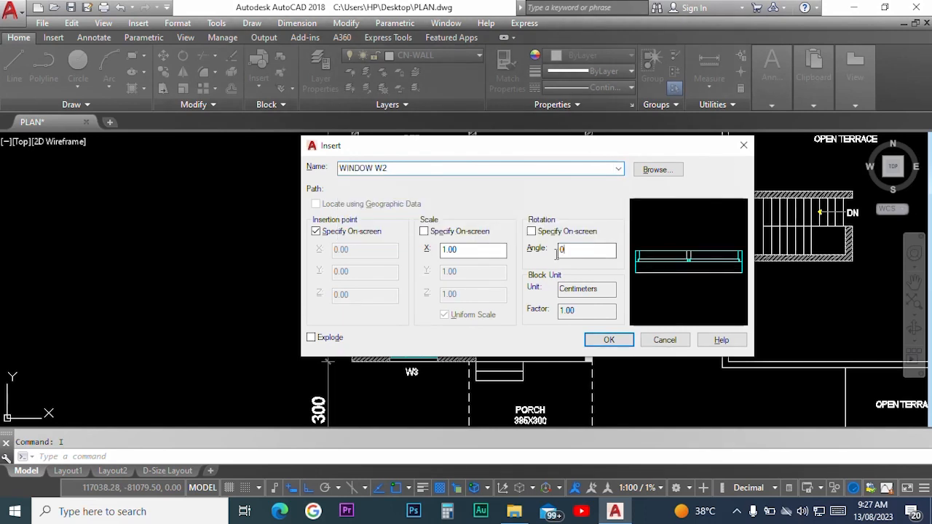
{"action": "type", "text": "90"}
{"action": "left_click", "coordinate": [609, 341]}
{"action": "scroll", "coordinate": [581, 256], "scroll_direction": "up", "scroll_amount": 5}
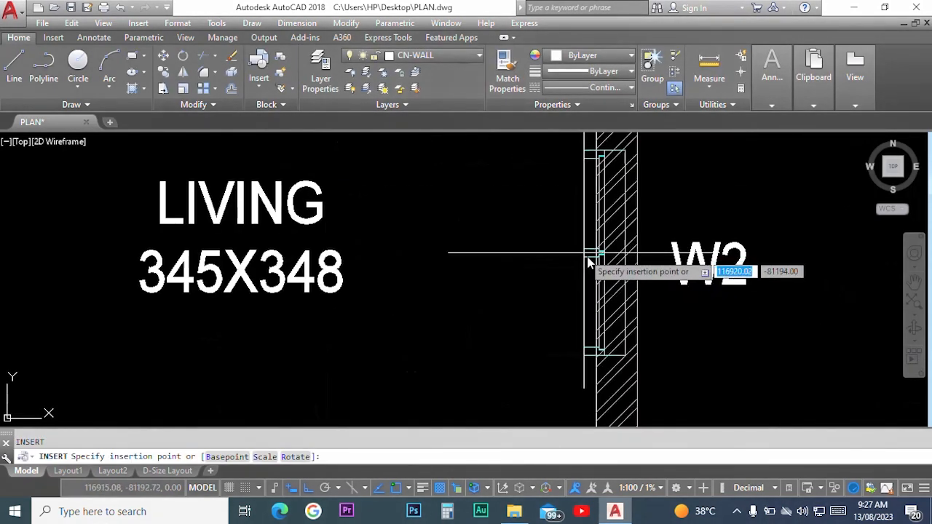
{"action": "left_click", "coordinate": [589, 284]}
{"action": "scroll", "coordinate": [637, 309], "scroll_direction": "down", "scroll_amount": 6}
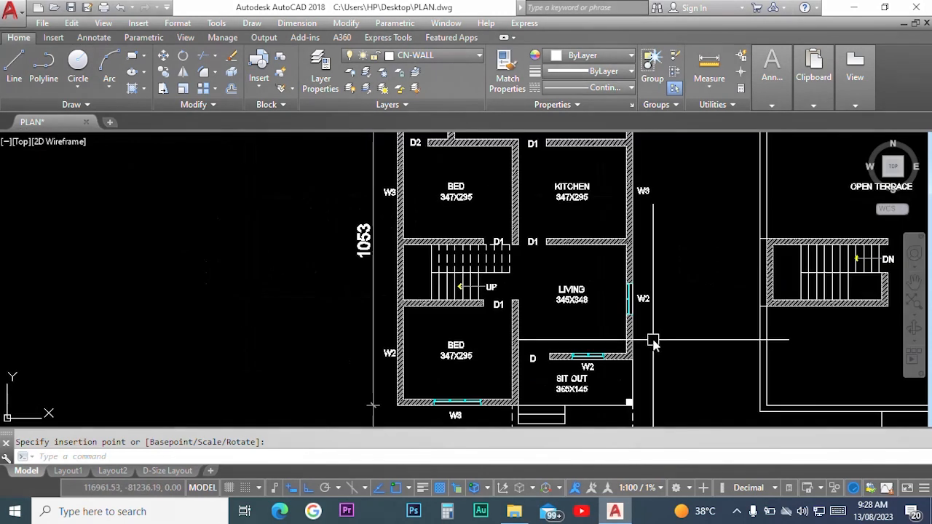
{"action": "middle_click_drag", "start_coordinate": [432, 362], "coordinate": [454, 330]}
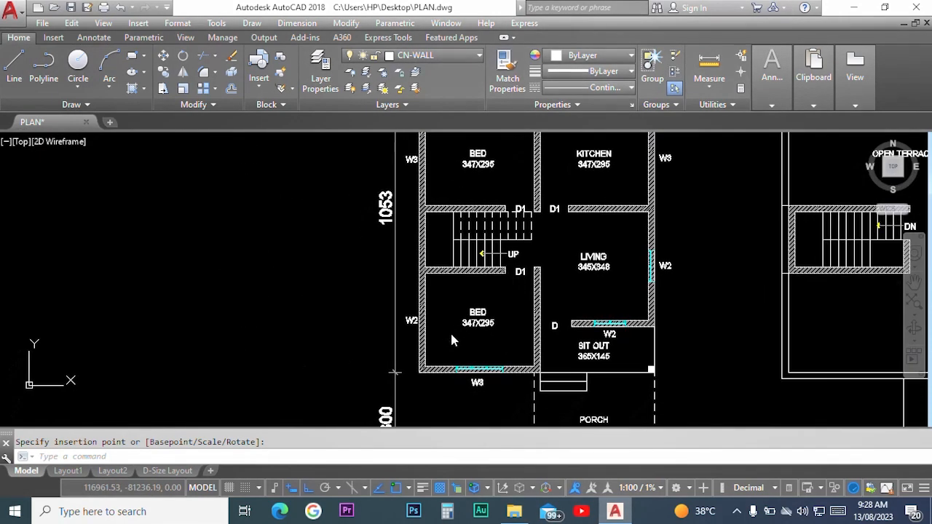